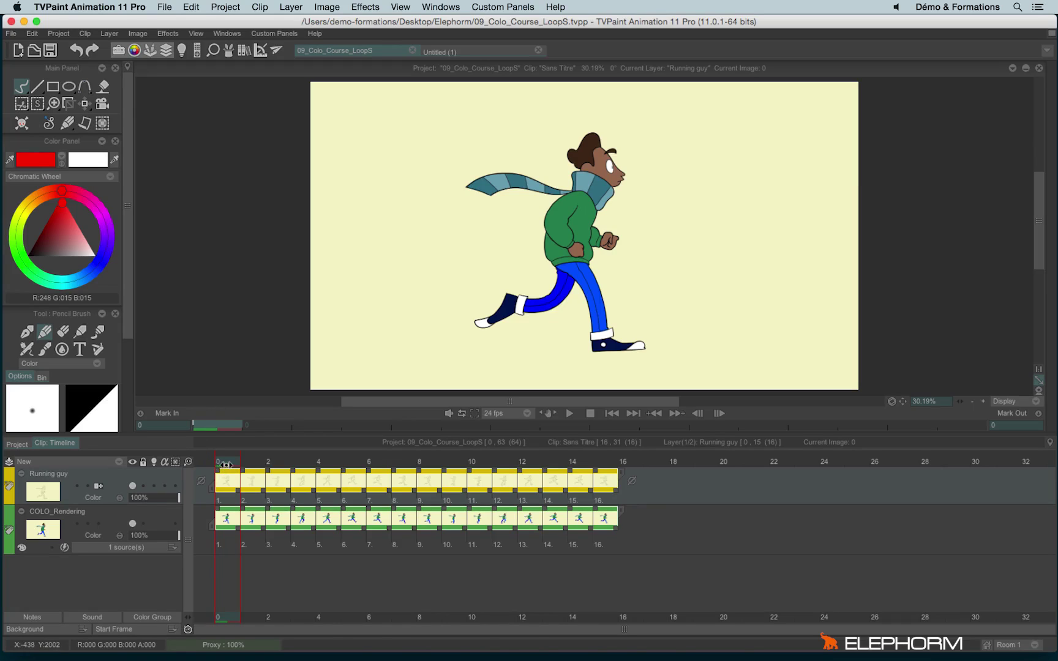
Scrub through the run cycle frames, then zoom the canvas in on the striped scarf.
drag(225, 466, 225, 496)
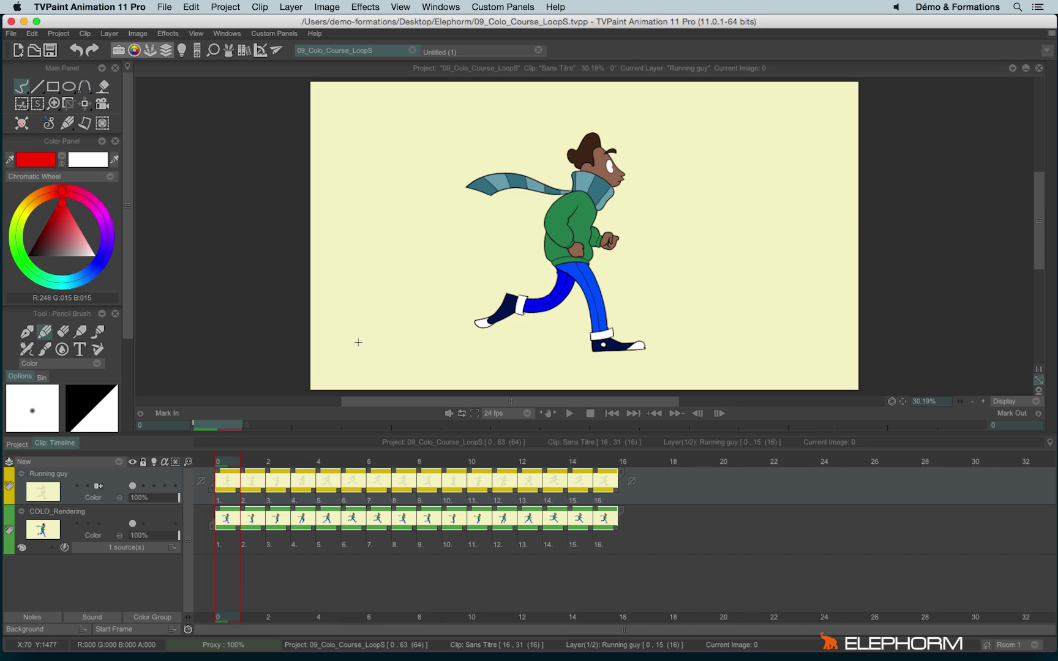
scroll(513, 177, up, 5)
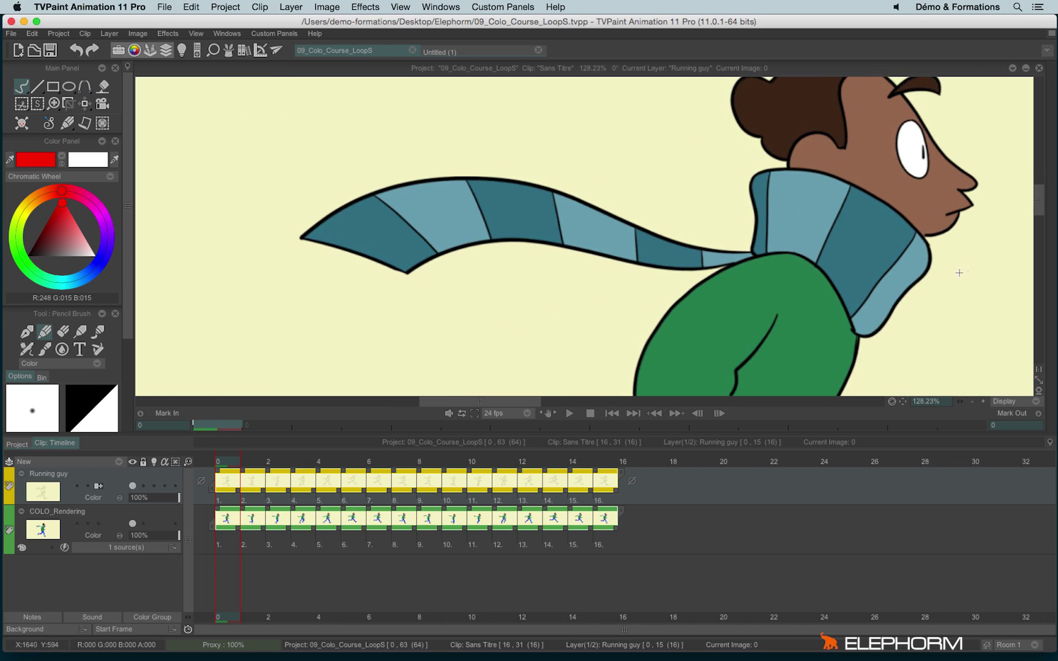
Add a new Anim Layer and set up the Pen Brush with cement paper at size 21.53.
click(115, 464)
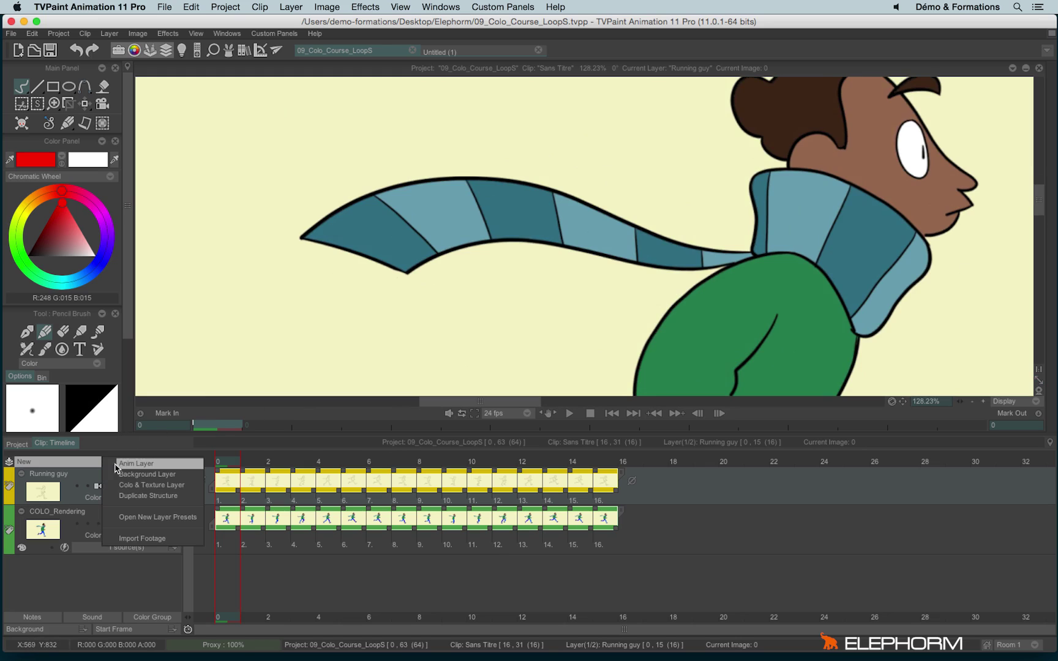
click(129, 467)
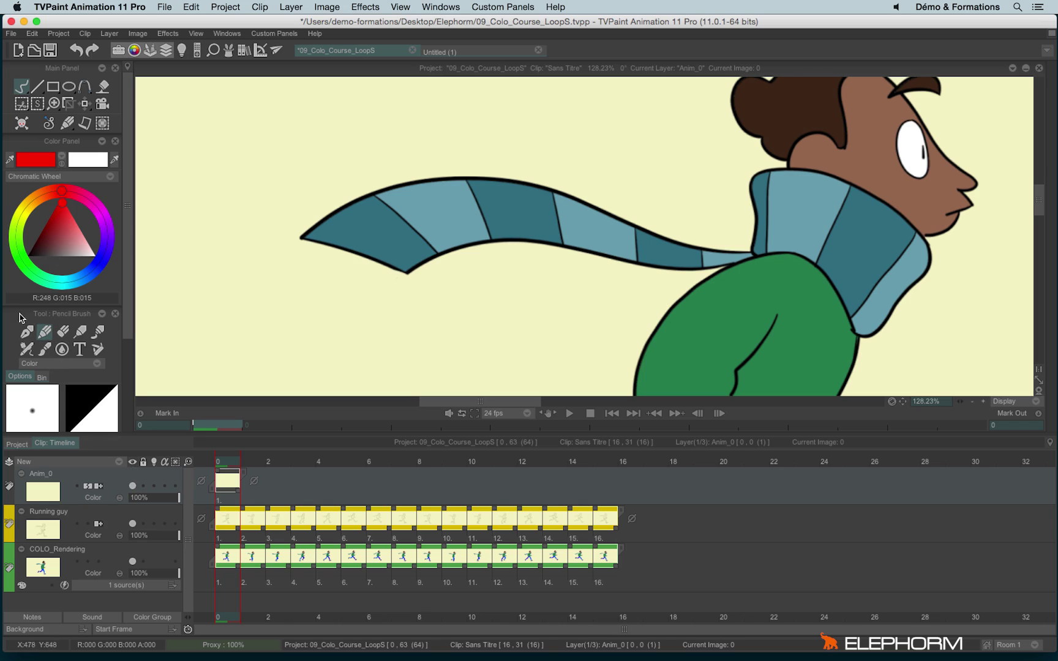
click(26, 333)
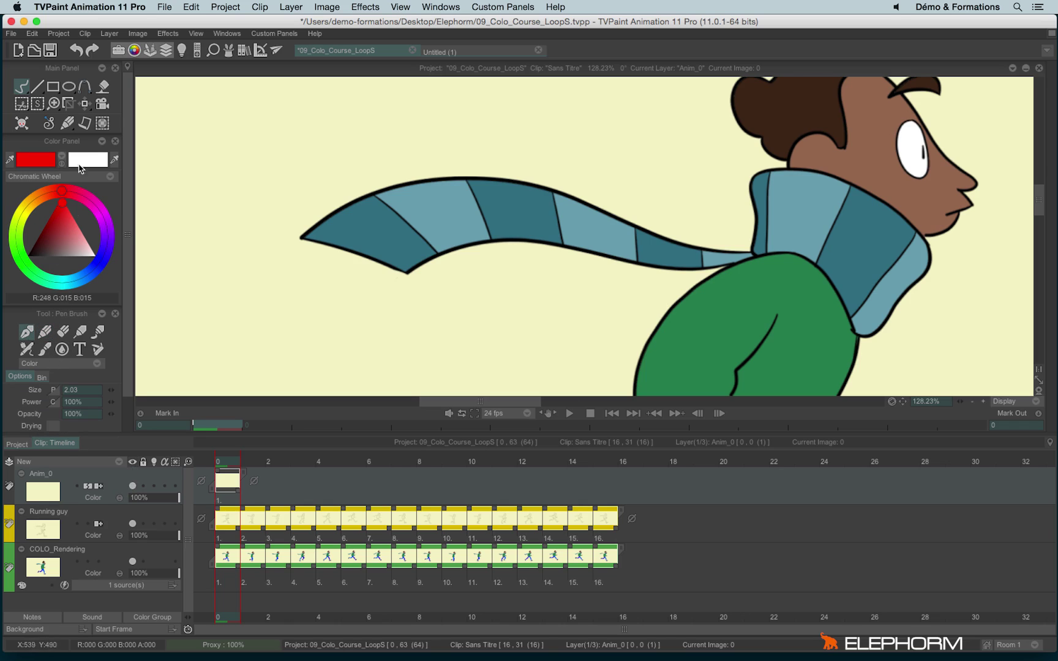
click(81, 125)
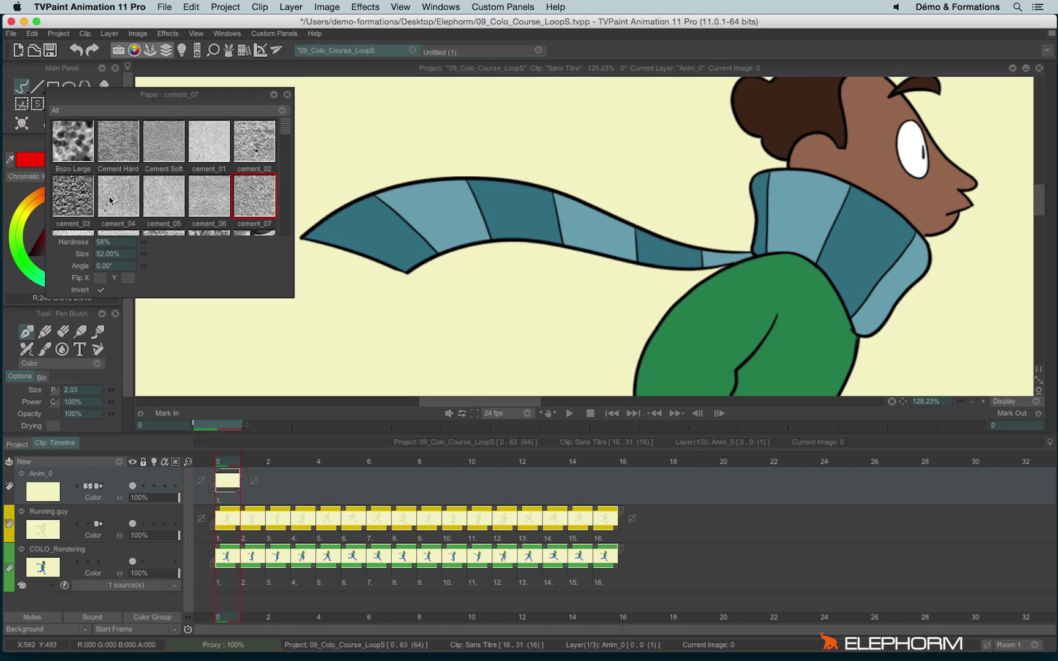
click(288, 95)
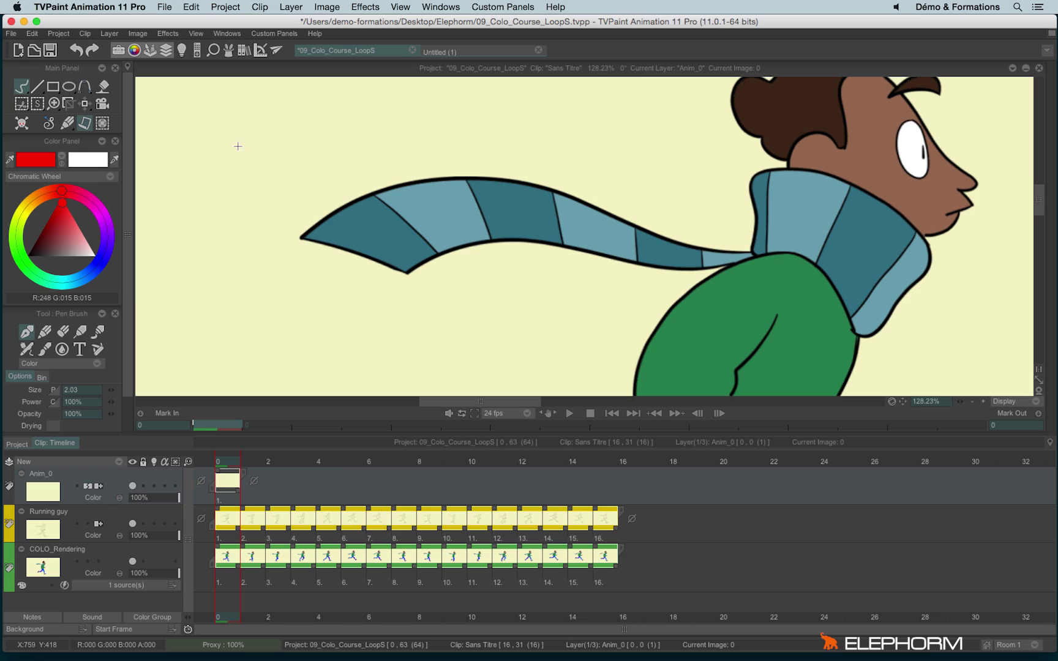
drag(111, 390, 133, 392)
Scribble red paint over the whole scarf, from its left tip to the rest.
mouse_move(422, 264)
mouse_down()
mouse_move(341, 233)
mouse_move(323, 249)
mouse_move(470, 247)
mouse_up()
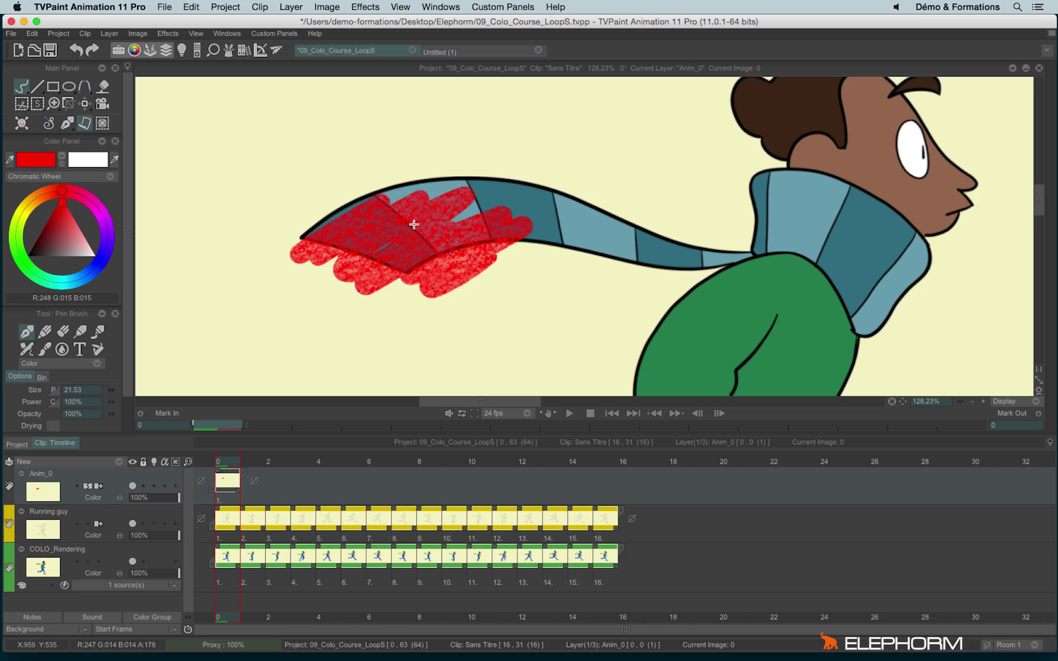
key(ctrl+z)
mouse_move(307, 224)
mouse_down()
mouse_move(339, 239)
mouse_move(409, 184)
mouse_move(384, 288)
mouse_move(518, 179)
mouse_move(543, 194)
mouse_move(527, 251)
mouse_move(638, 191)
mouse_move(593, 289)
mouse_move(687, 241)
mouse_move(694, 283)
mouse_move(743, 265)
mouse_move(755, 156)
mouse_move(769, 181)
mouse_move(757, 278)
mouse_move(857, 200)
mouse_move(863, 252)
mouse_move(848, 321)
mouse_move(884, 310)
mouse_move(936, 269)
mouse_move(917, 236)
mouse_move(807, 170)
mouse_up()
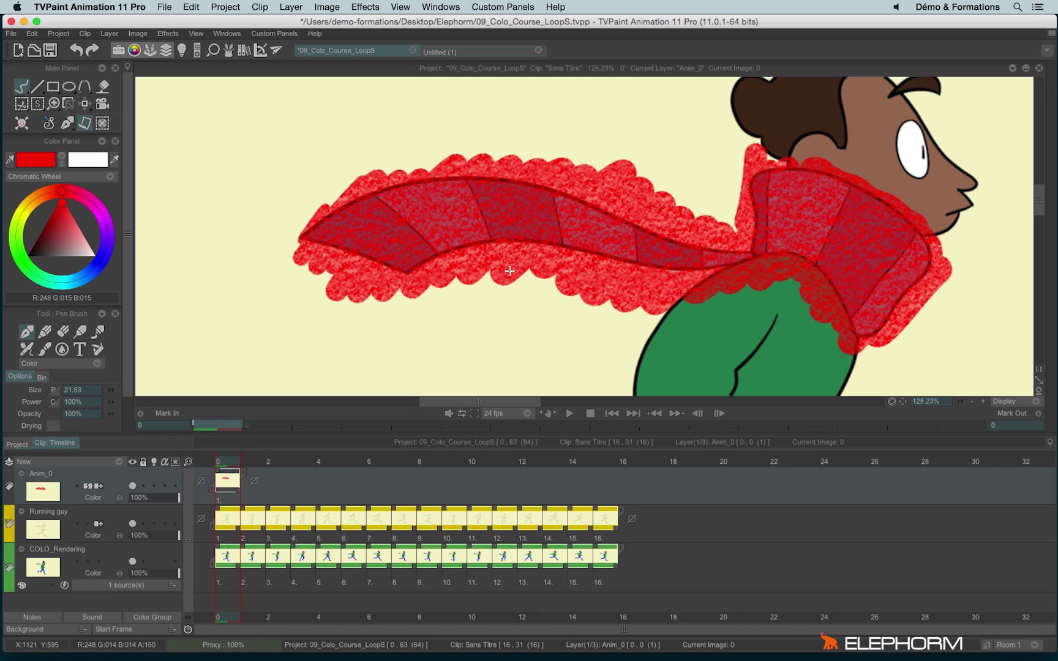
mouse_move(291, 263)
mouse_down()
mouse_move(316, 208)
mouse_move(344, 195)
mouse_up()
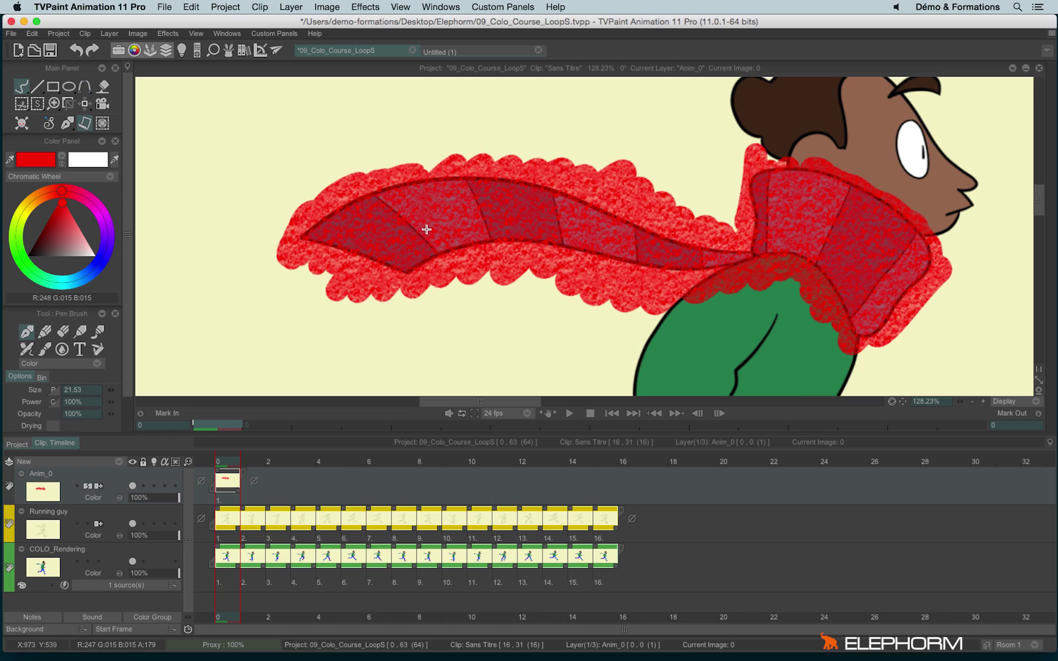
scroll(440, 266, down, 3)
scroll(395, 275, down, 1)
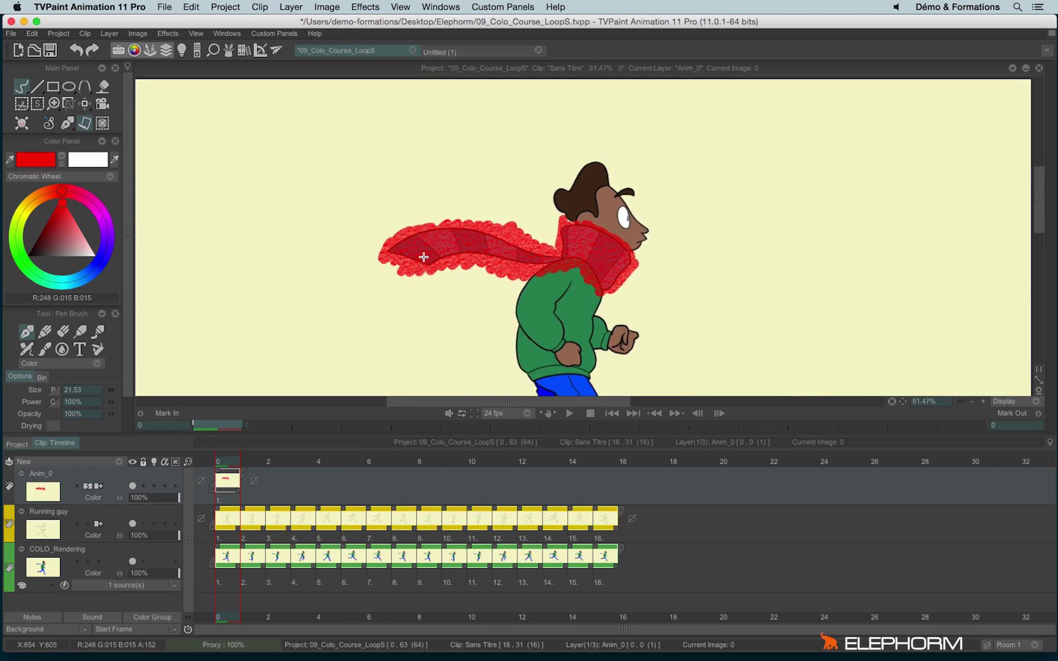
scroll(424, 252, up, 4)
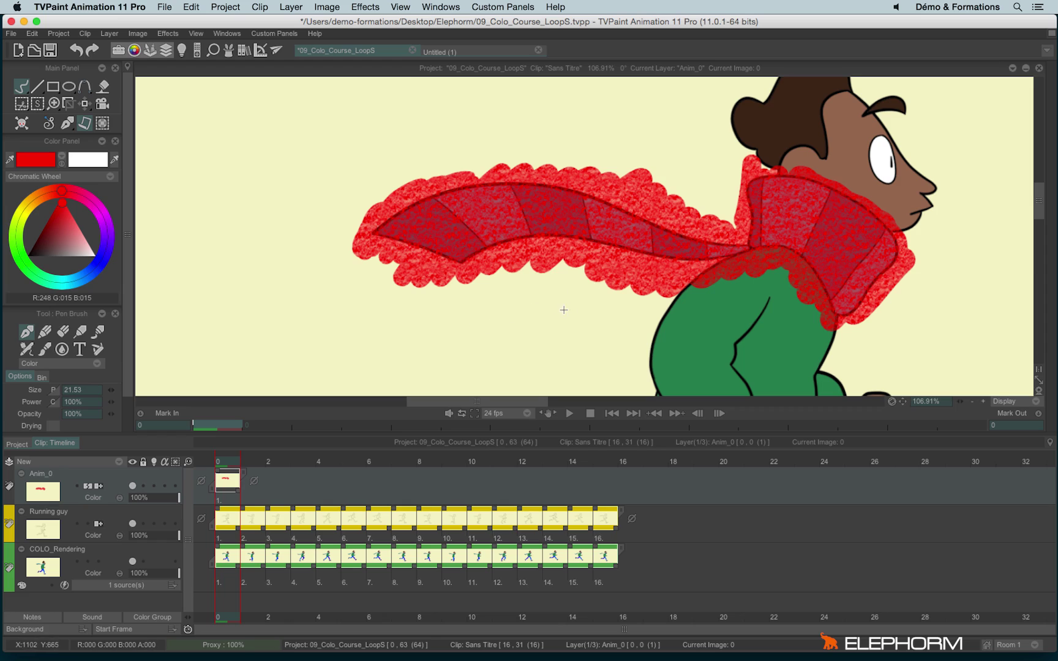
drag(564, 310, 455, 314)
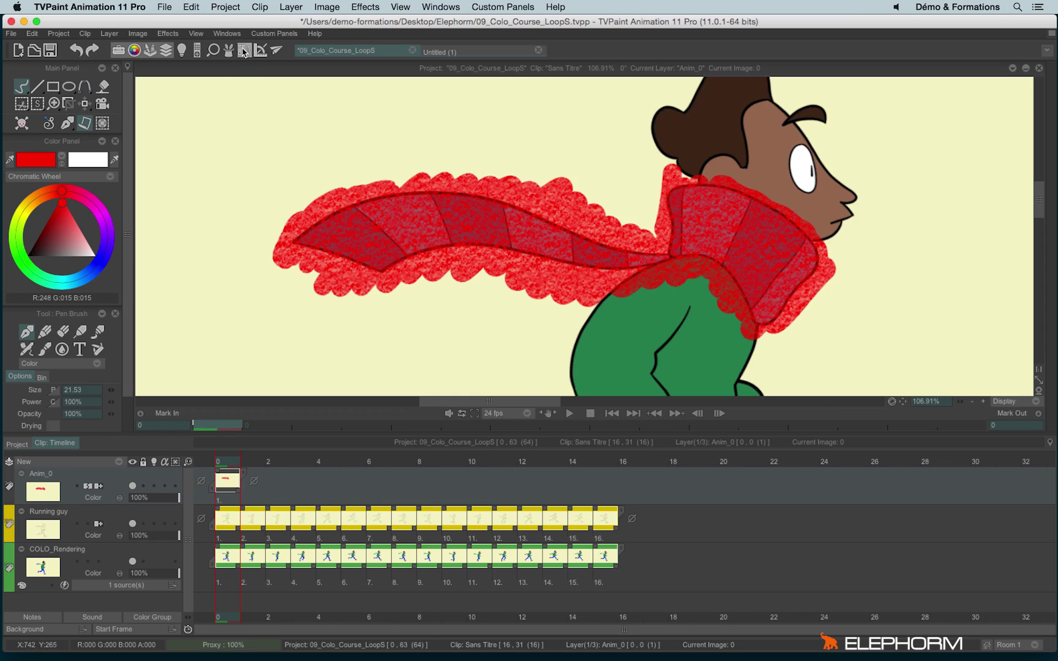
Add the current layer's red scribble to the Image Library as Frame 0.
click(243, 51)
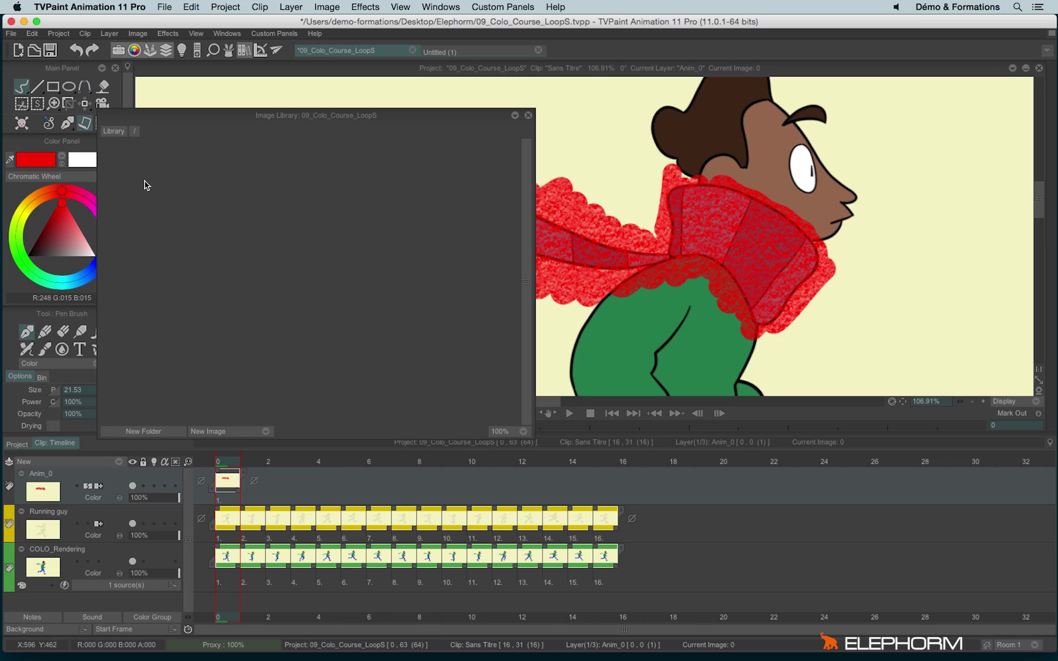
right_click(210, 208)
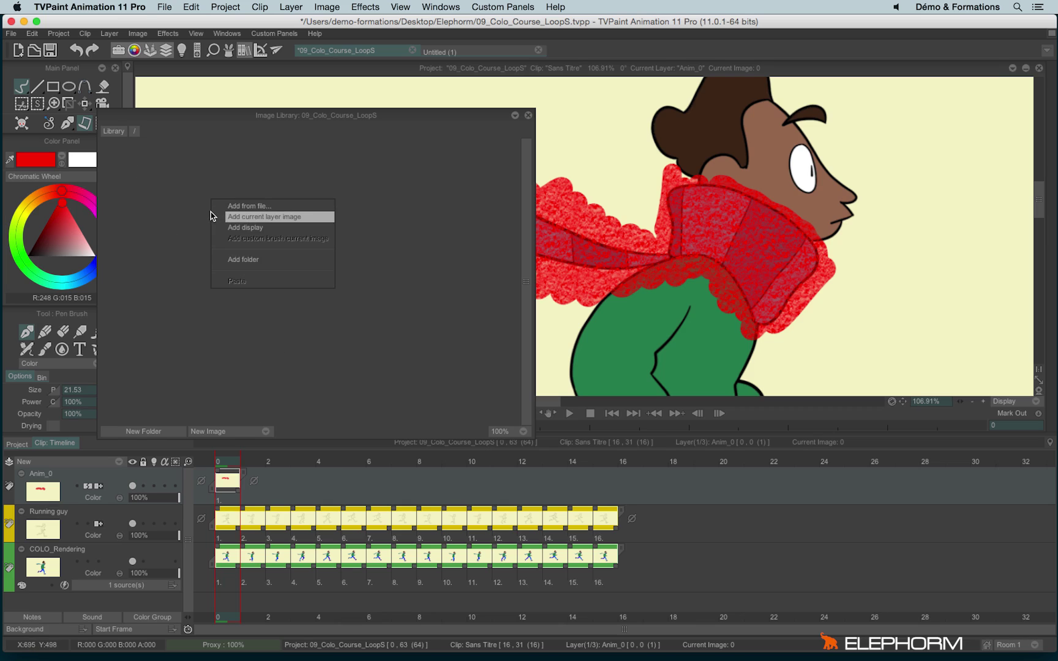
click(303, 218)
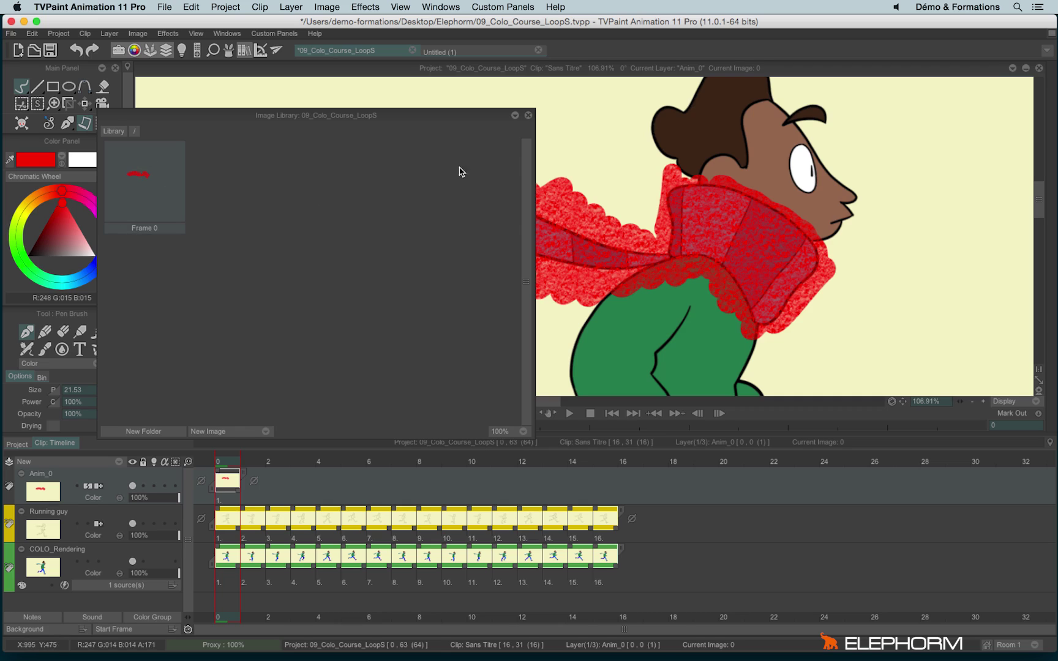
click(528, 115)
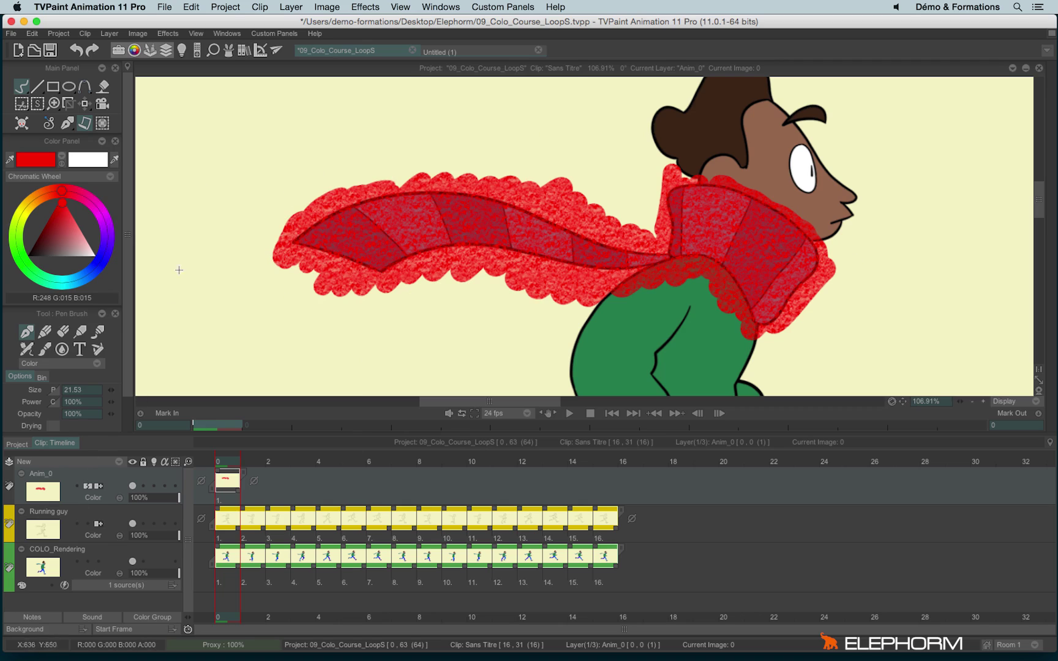
Delete the Anim_0 layer.
right_click(60, 483)
mouse_move(91, 483)
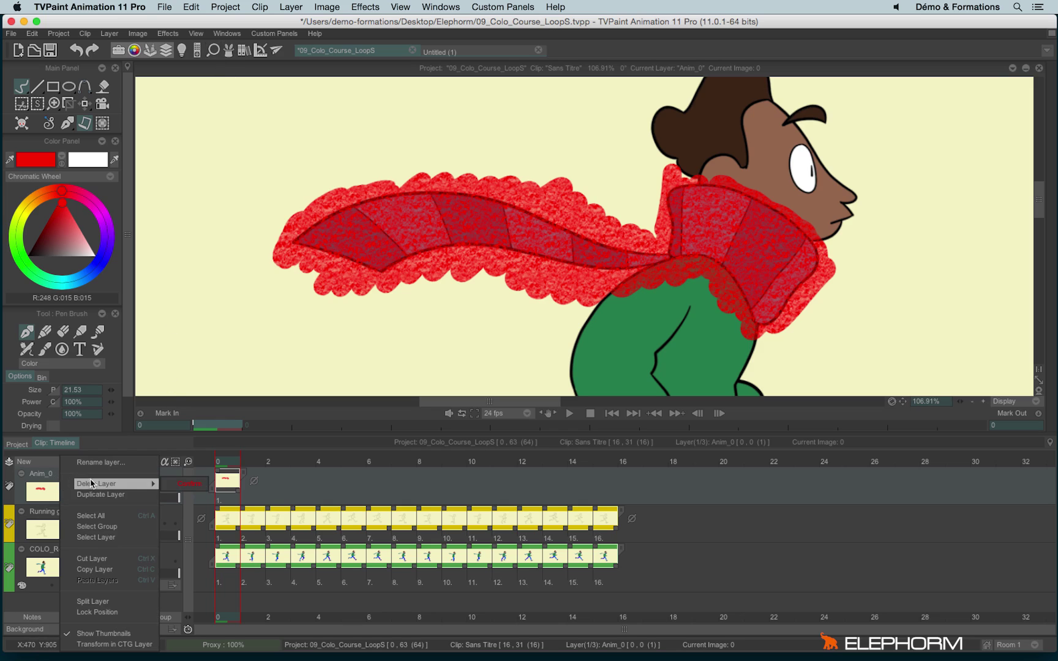
click(182, 484)
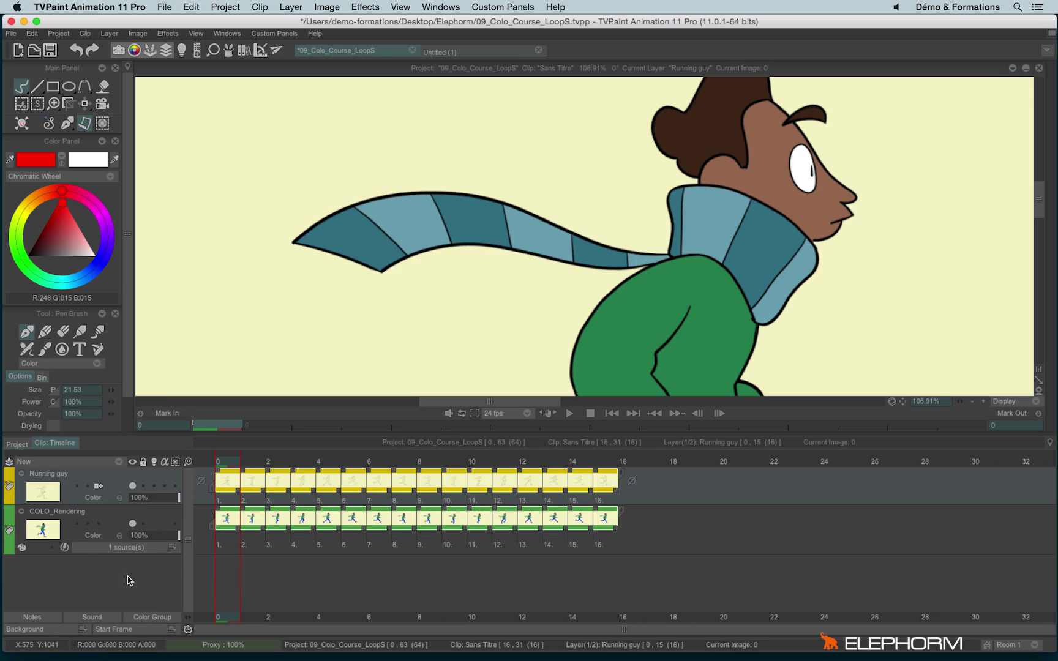
Open the Texturizer for COLO_Rendering and load the library's Frame 0 red scribble as texture.
click(64, 546)
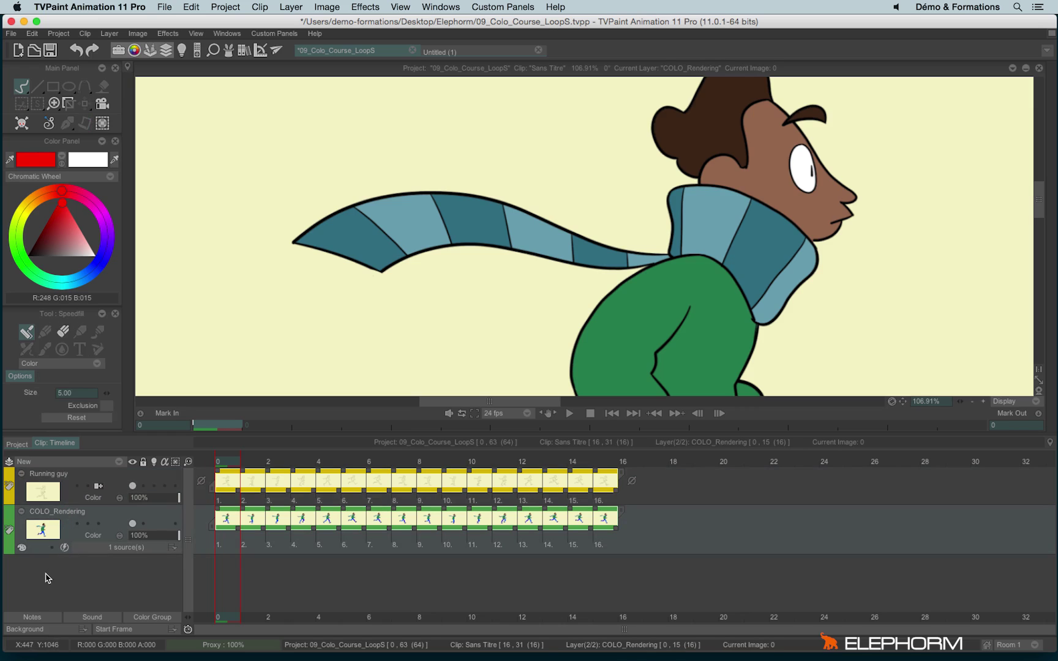
click(22, 547)
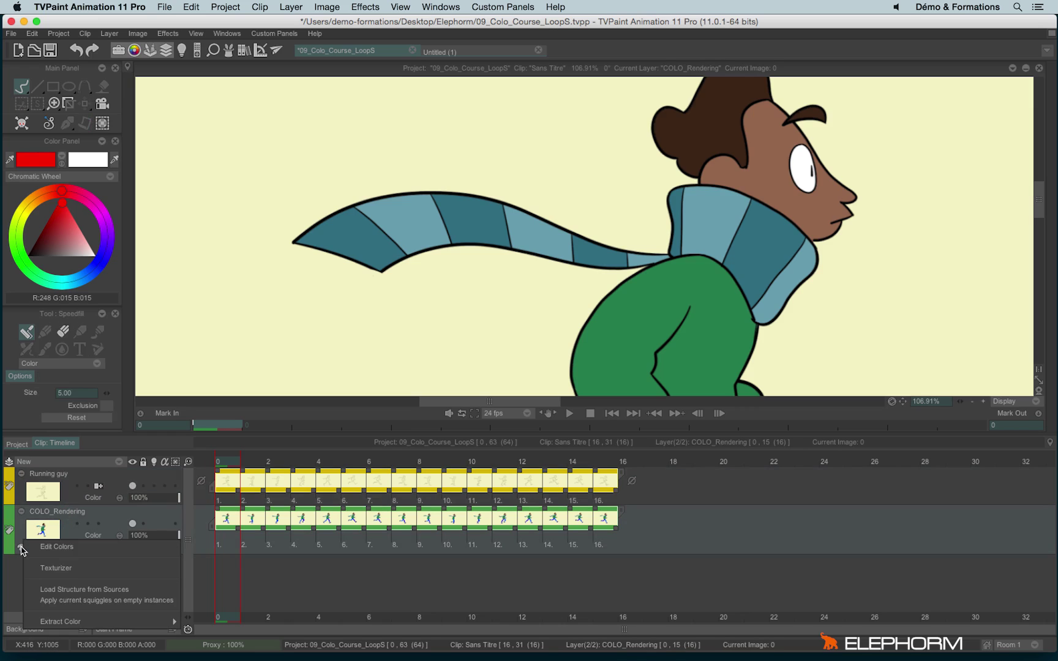
click(89, 569)
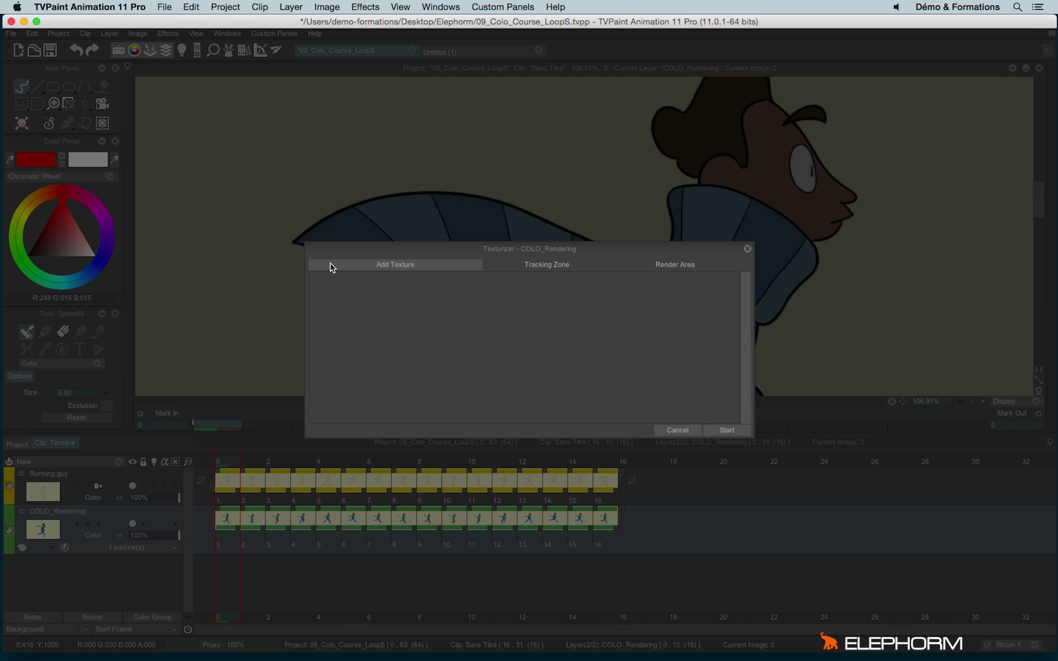
click(335, 265)
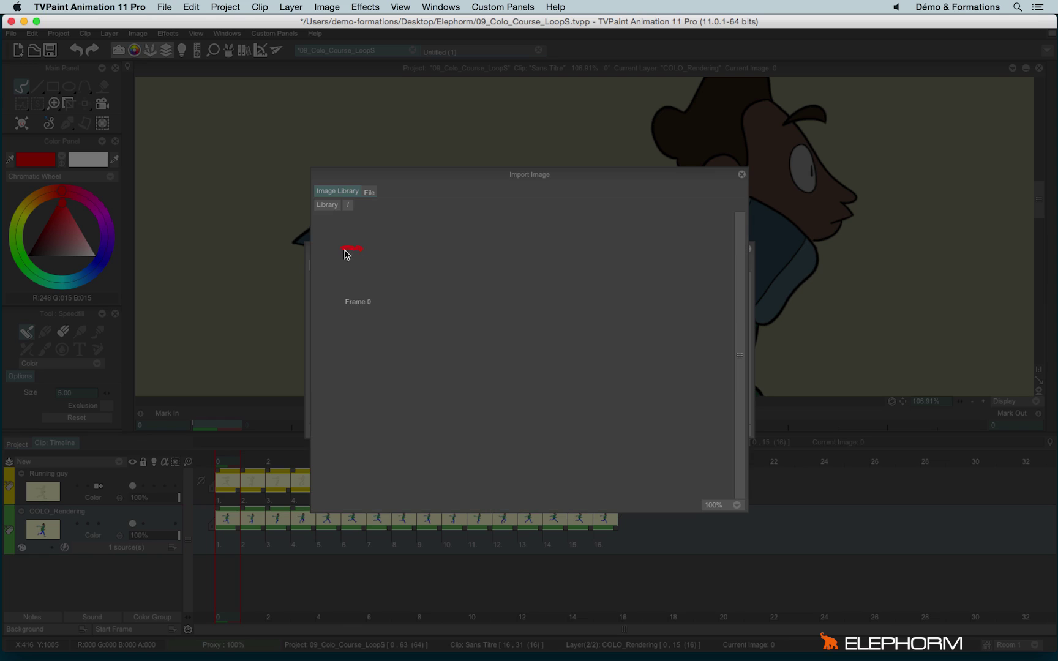
double_click(350, 248)
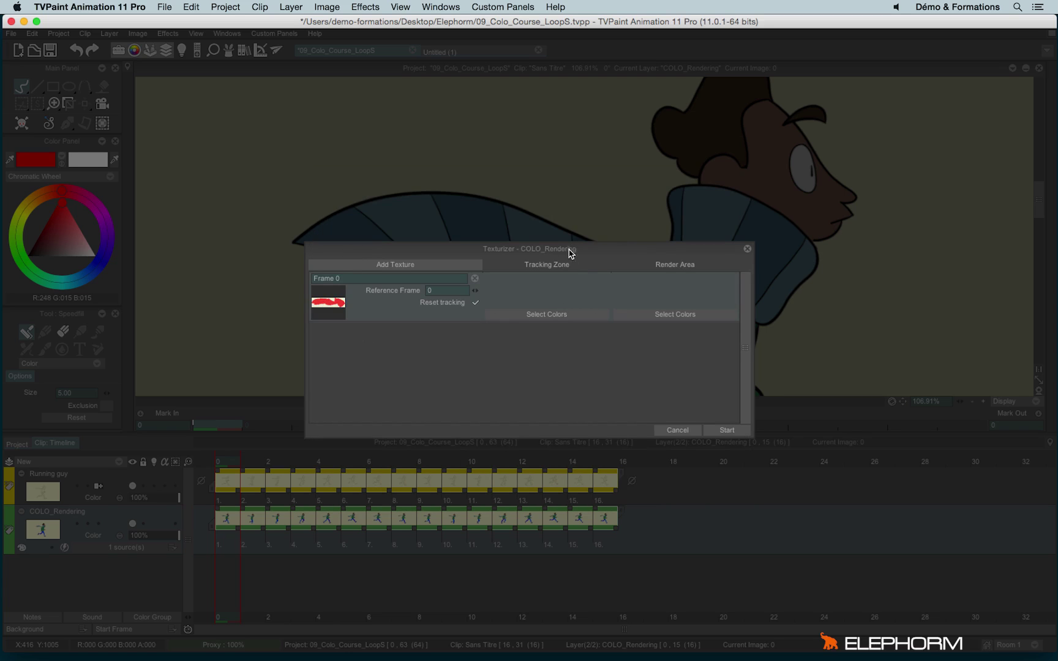
Pick the scarf's light-blue and teal in both colour lists, then start texturizing.
drag(558, 250, 399, 357)
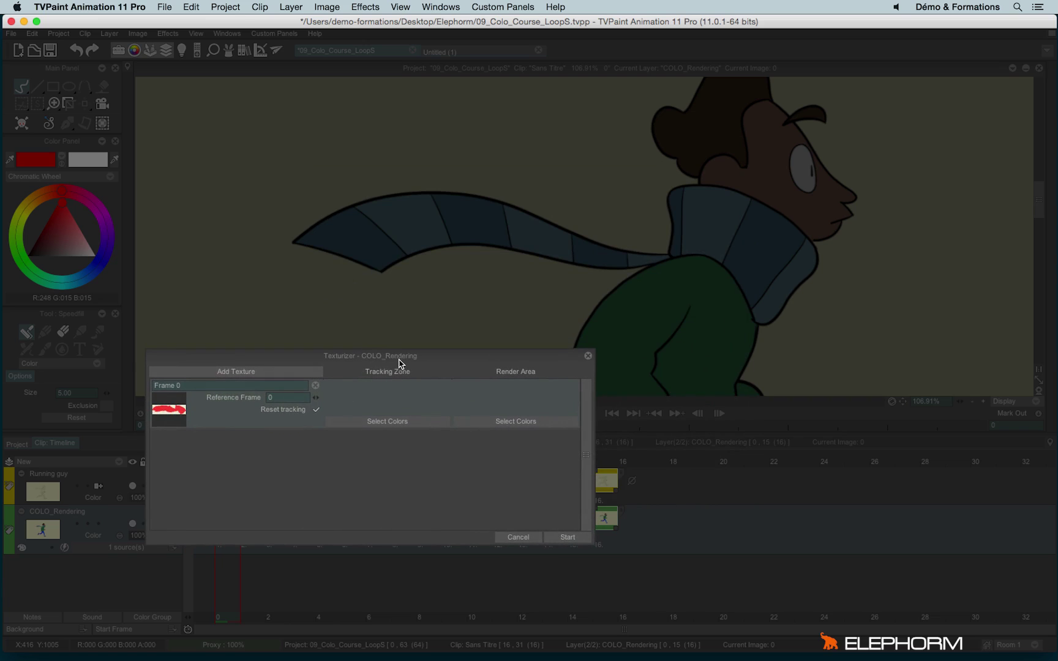
click(384, 421)
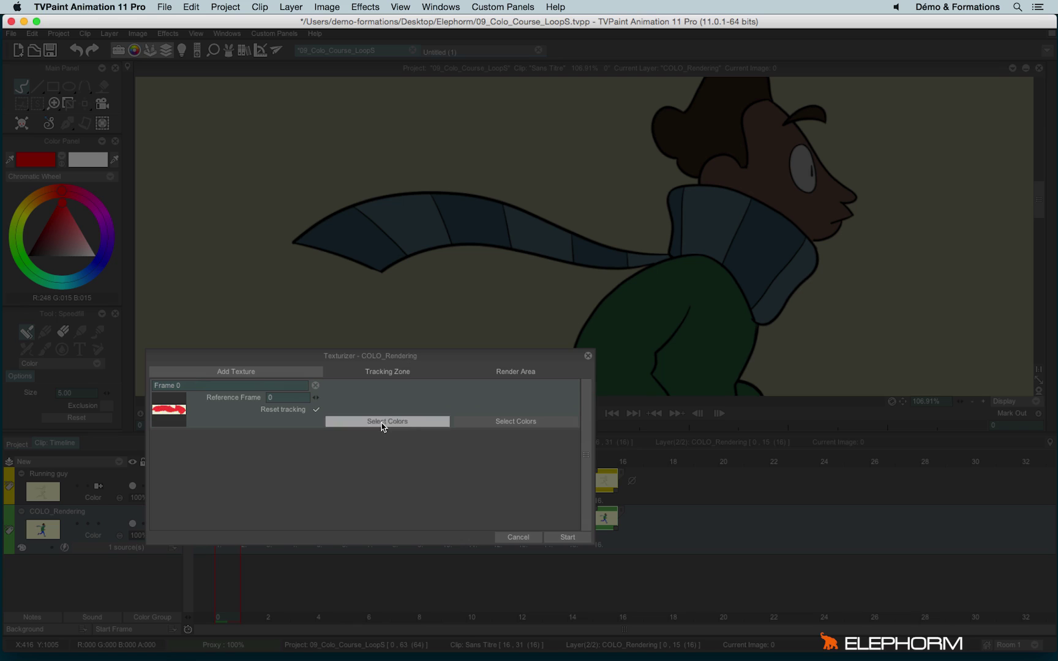
click(392, 466)
click(393, 455)
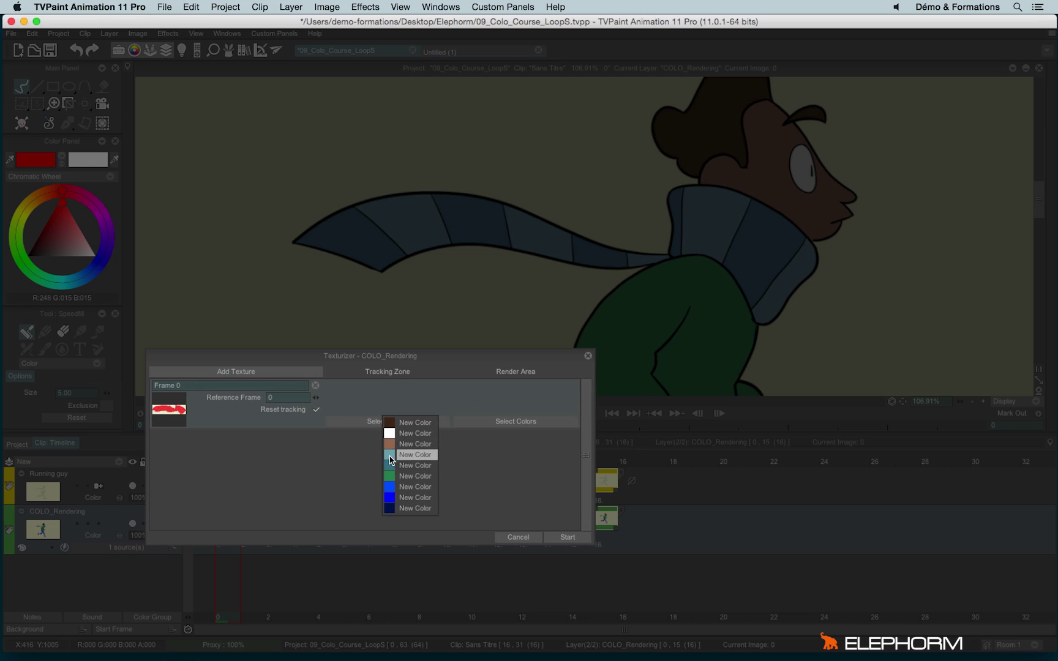
click(347, 476)
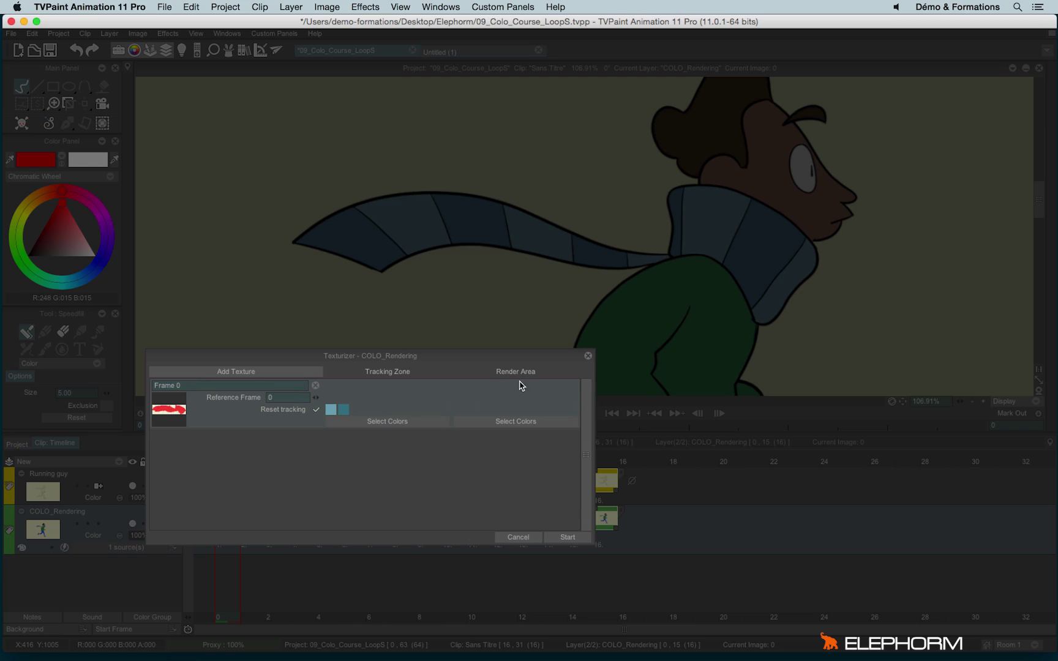
click(496, 425)
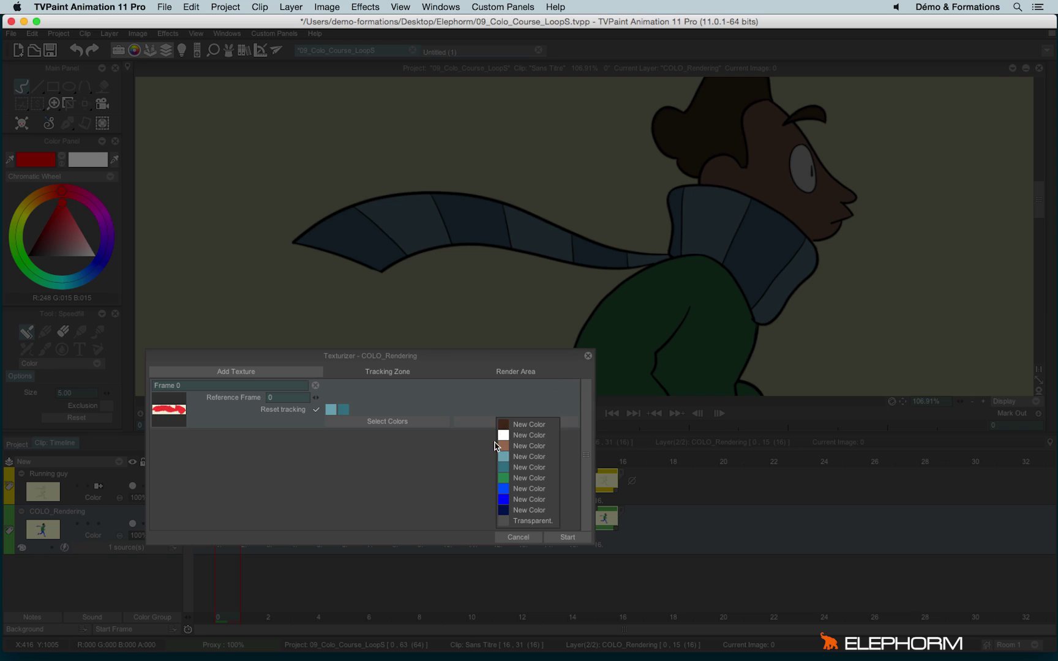
click(504, 458)
click(504, 470)
click(465, 479)
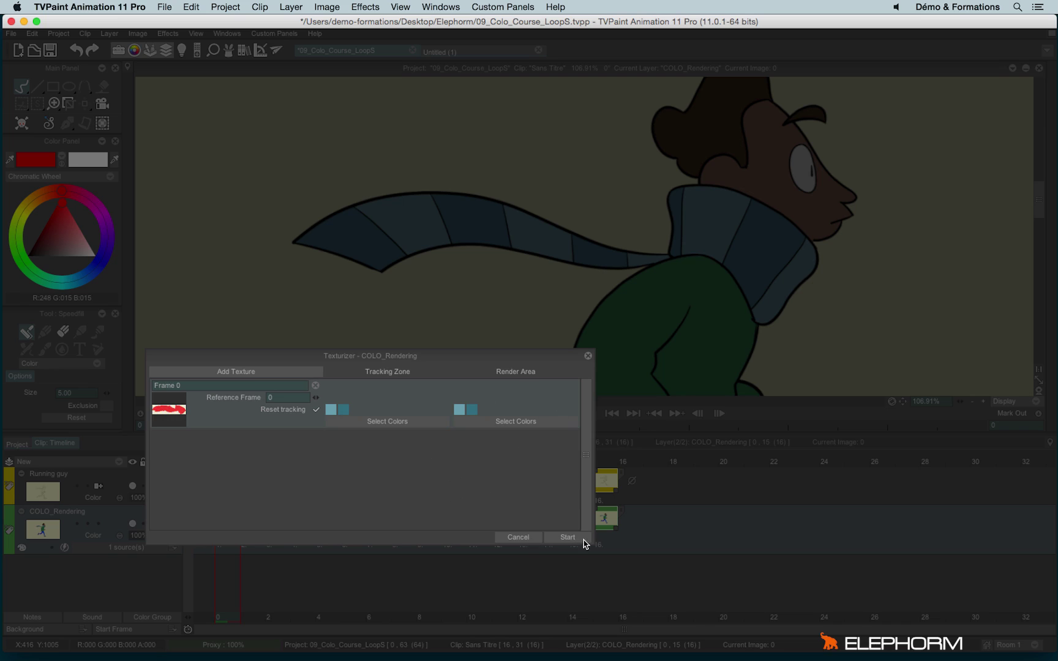
click(566, 537)
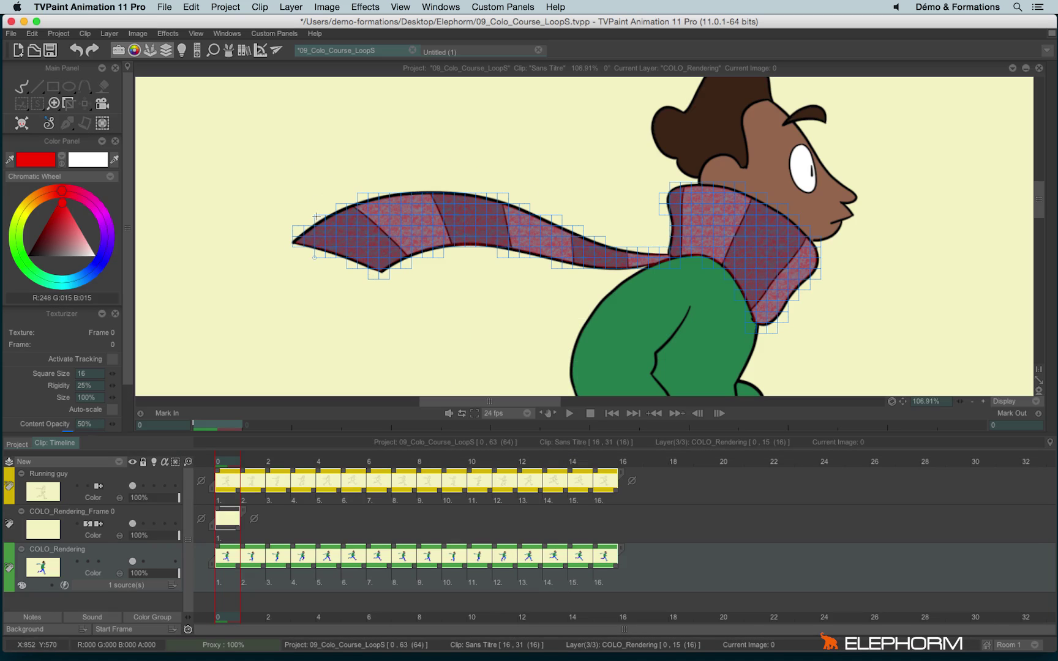
Drag the Texturizer settings out of the left dock into a floating panel.
scroll(397, 209, up, 4)
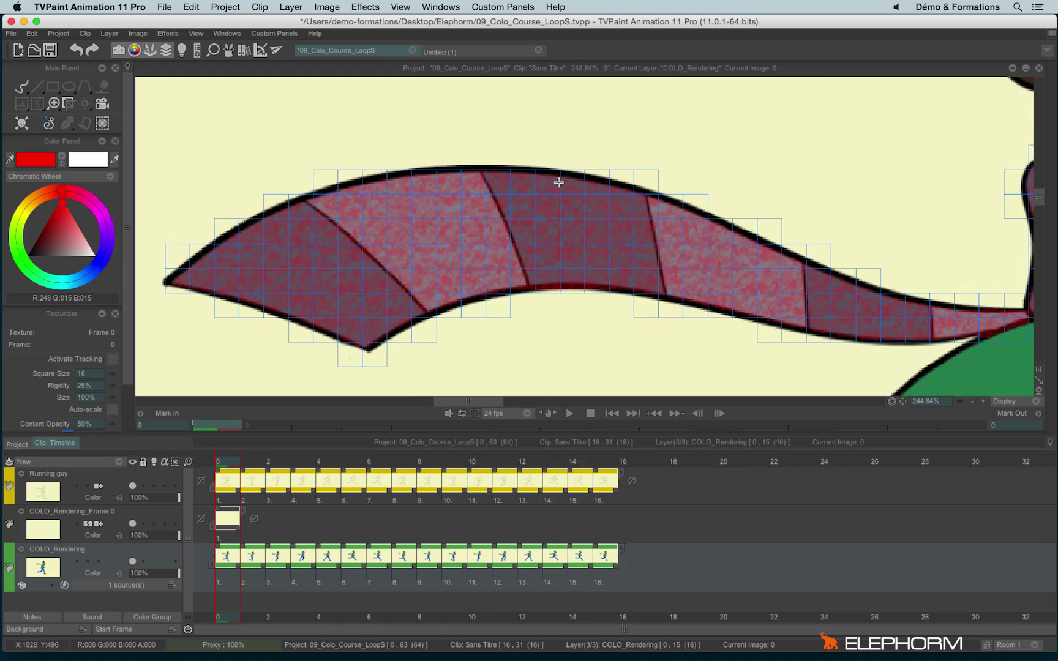
scroll(558, 182, down, 6)
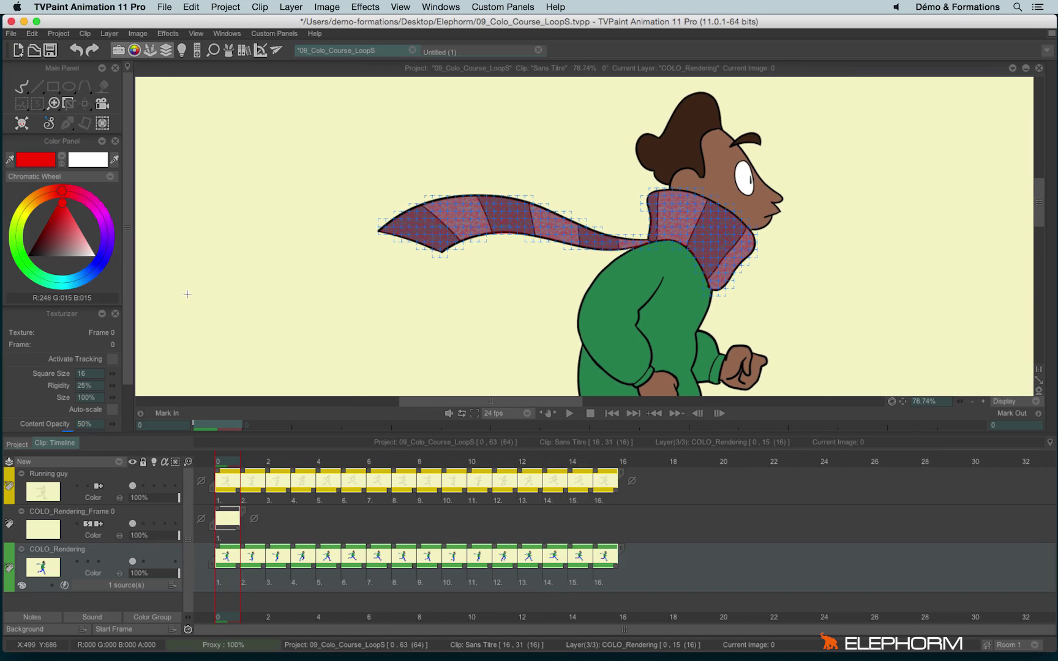
drag(62, 313, 213, 116)
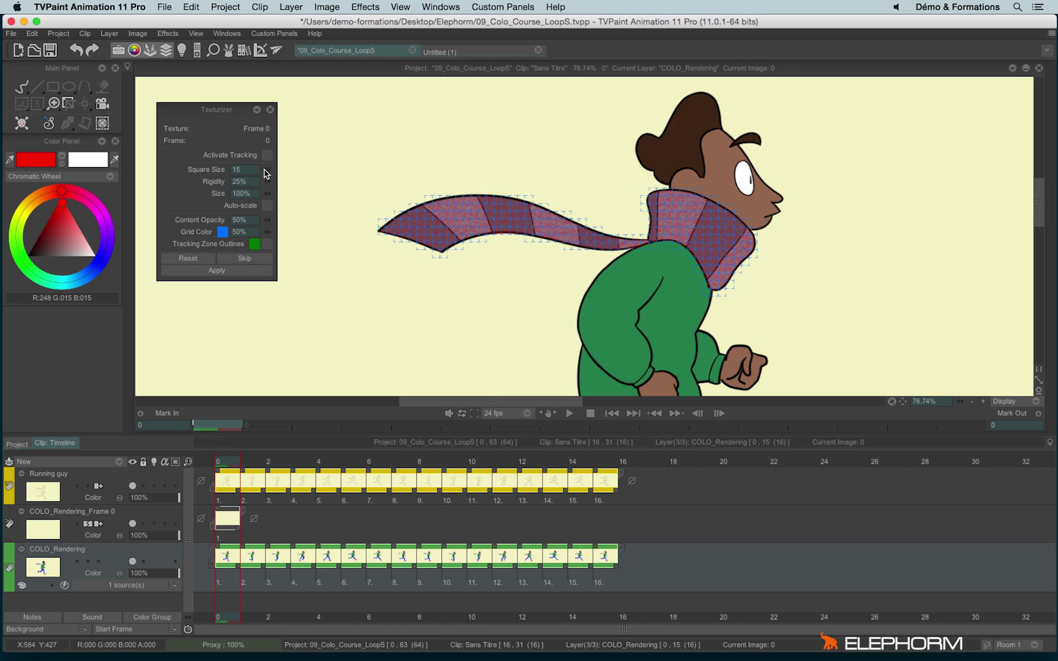
Set the tracking grid square size to 16 and texture rigidity to 11%.
mouse_move(264, 174)
mouse_down()
mouse_move(273, 174)
mouse_move(263, 175)
mouse_up()
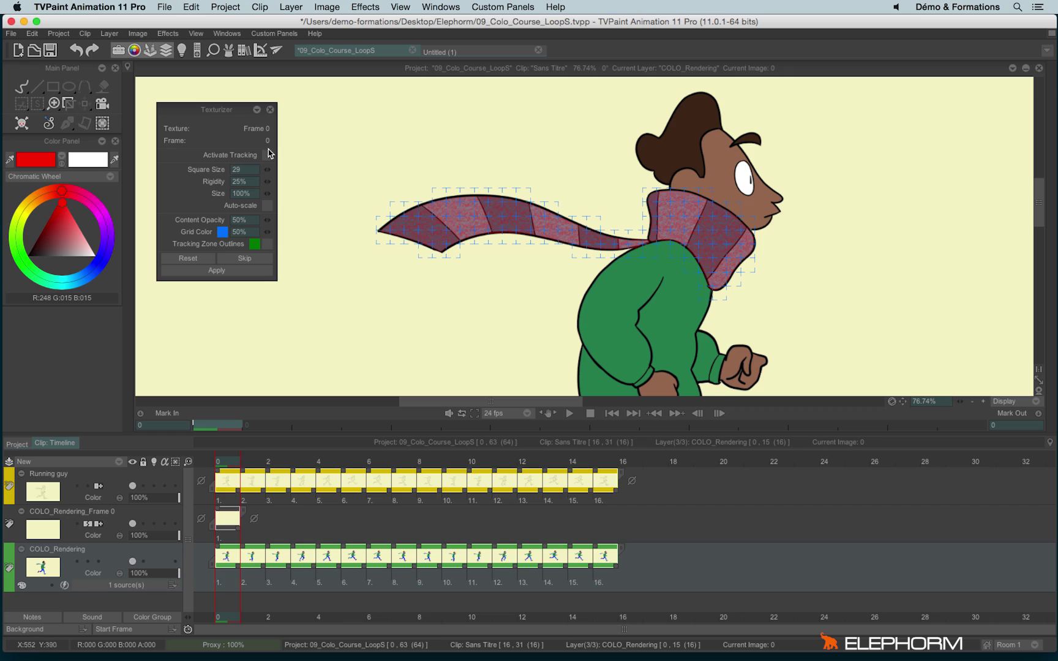
drag(268, 174, 492, 226)
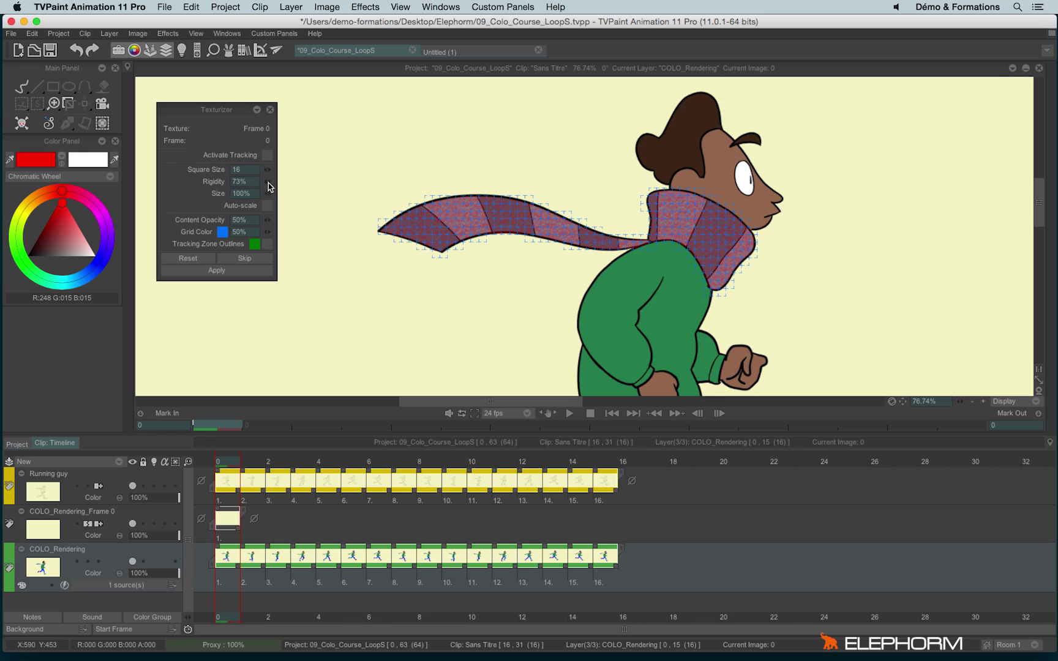
drag(267, 181, 544, 163)
mouse_move(541, 216)
mouse_down()
mouse_move(568, 191)
mouse_move(540, 211)
mouse_move(487, 223)
mouse_move(578, 215)
mouse_move(536, 228)
mouse_up()
mouse_move(235, 182)
mouse_down()
mouse_move(192, 187)
mouse_move(271, 189)
mouse_move(251, 186)
mouse_up()
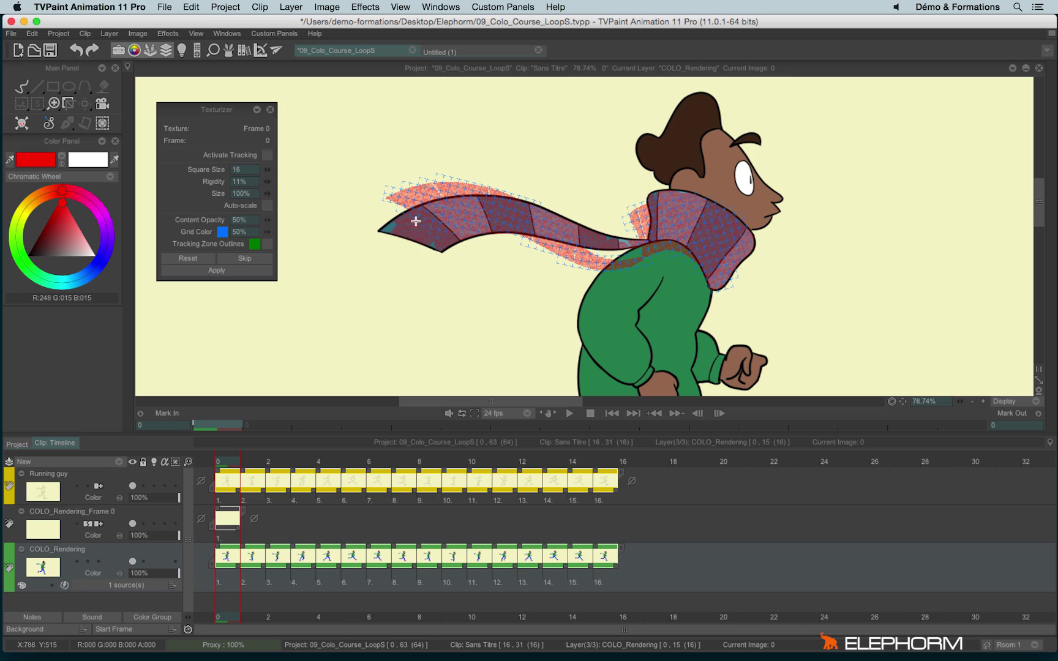
Reshape the texture grid's tail around the scarf and raise content opacity to 90%.
mouse_move(415, 221)
mouse_down()
mouse_move(412, 271)
mouse_move(358, 165)
mouse_move(542, 391)
mouse_up()
mouse_move(473, 277)
mouse_down()
mouse_move(301, 161)
mouse_move(426, 217)
mouse_move(561, 324)
mouse_up()
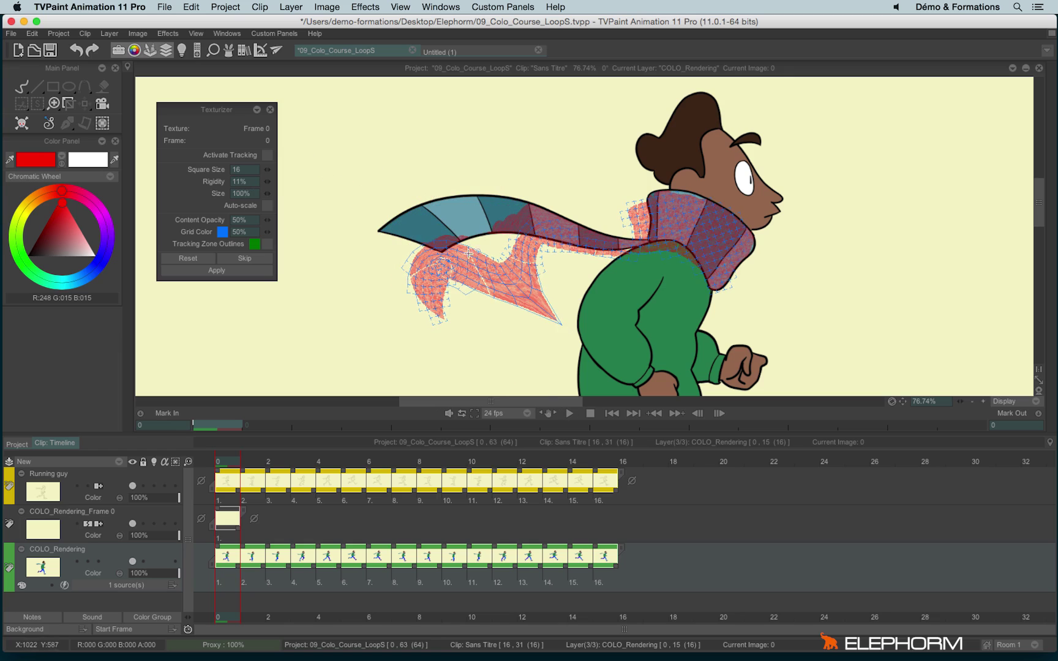
mouse_move(468, 252)
mouse_down()
mouse_move(437, 134)
mouse_move(390, 200)
mouse_up()
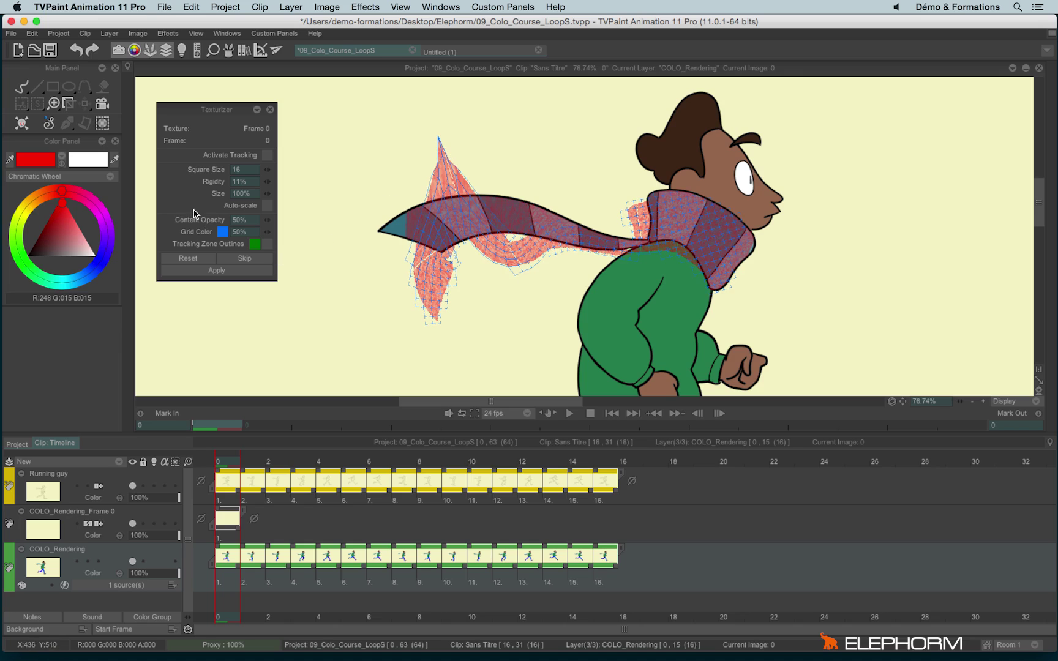
drag(193, 220, 280, 222)
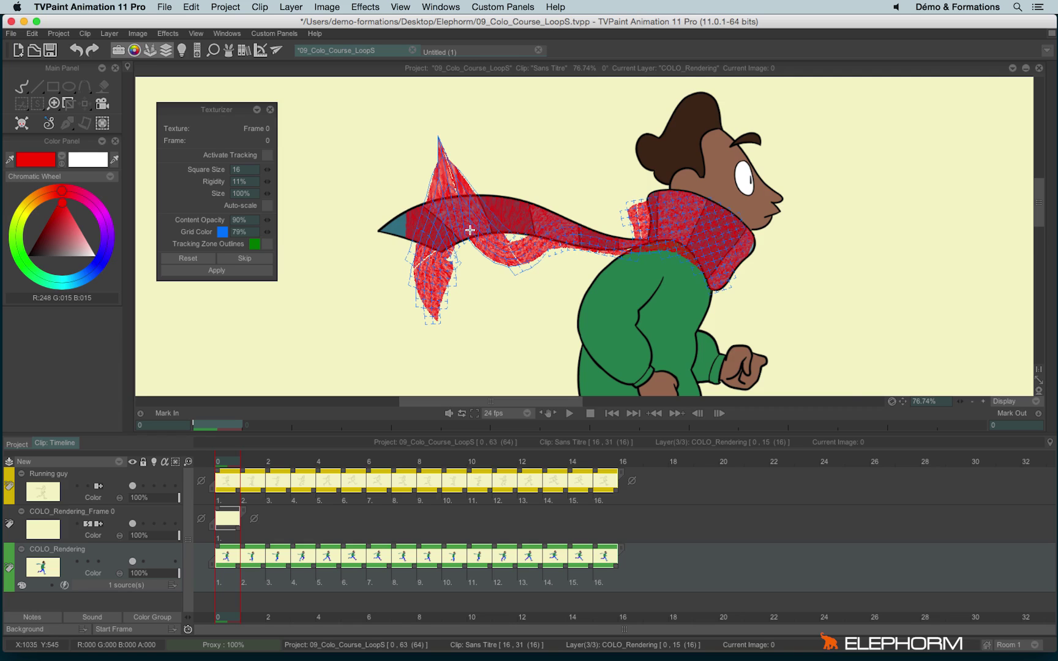
Make the grid colour 100% opaque bright green and turn on Activate Tracking.
scroll(467, 231, up, 3)
drag(264, 236, 236, 244)
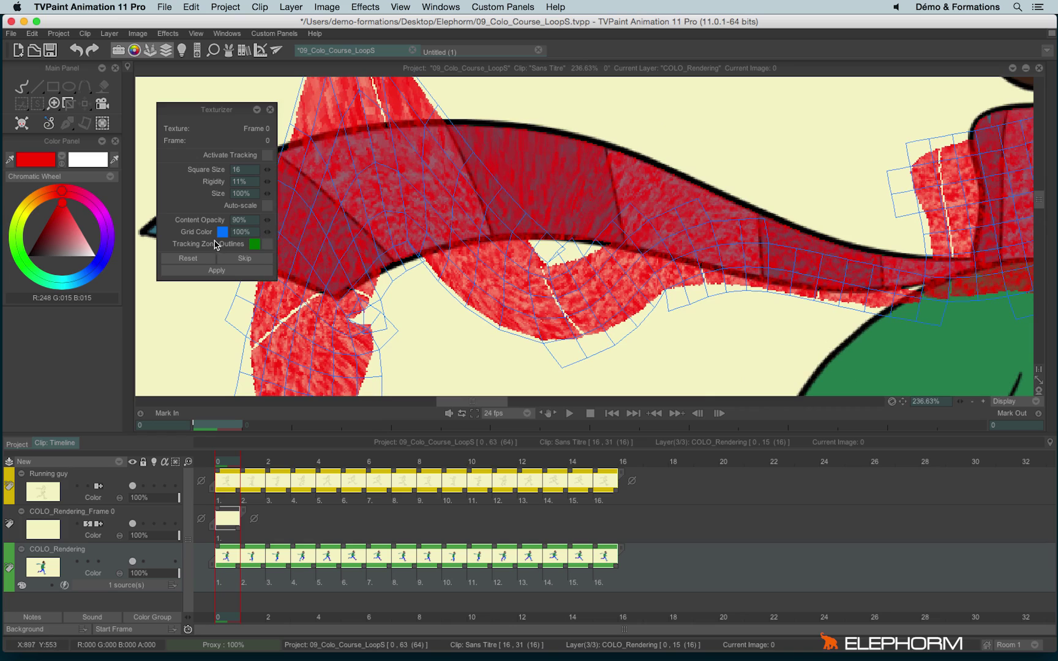
click(223, 234)
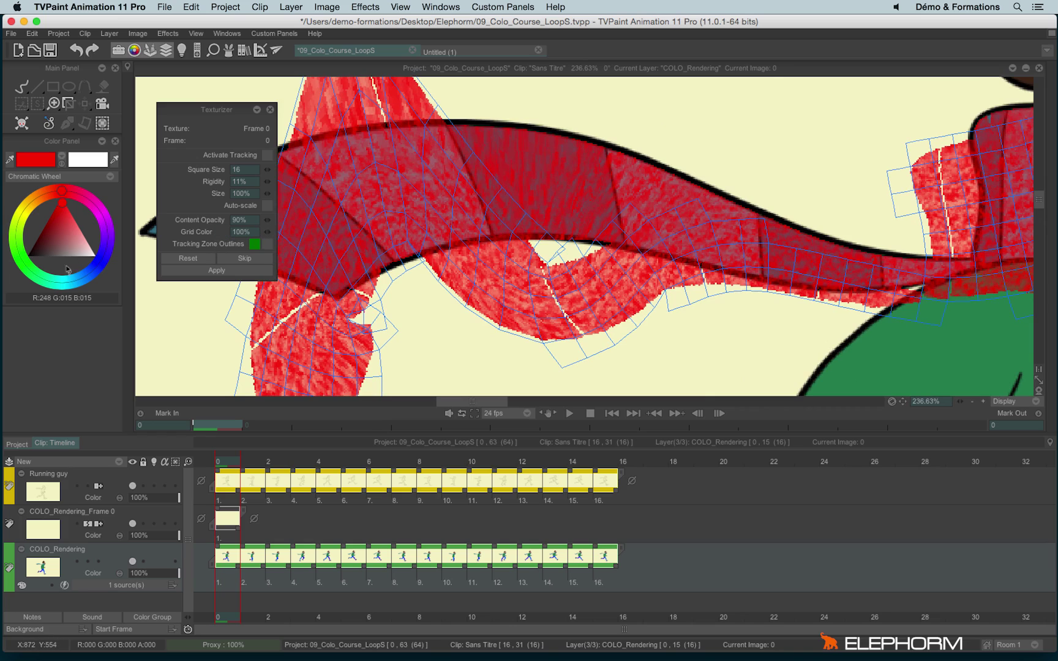
click(25, 274)
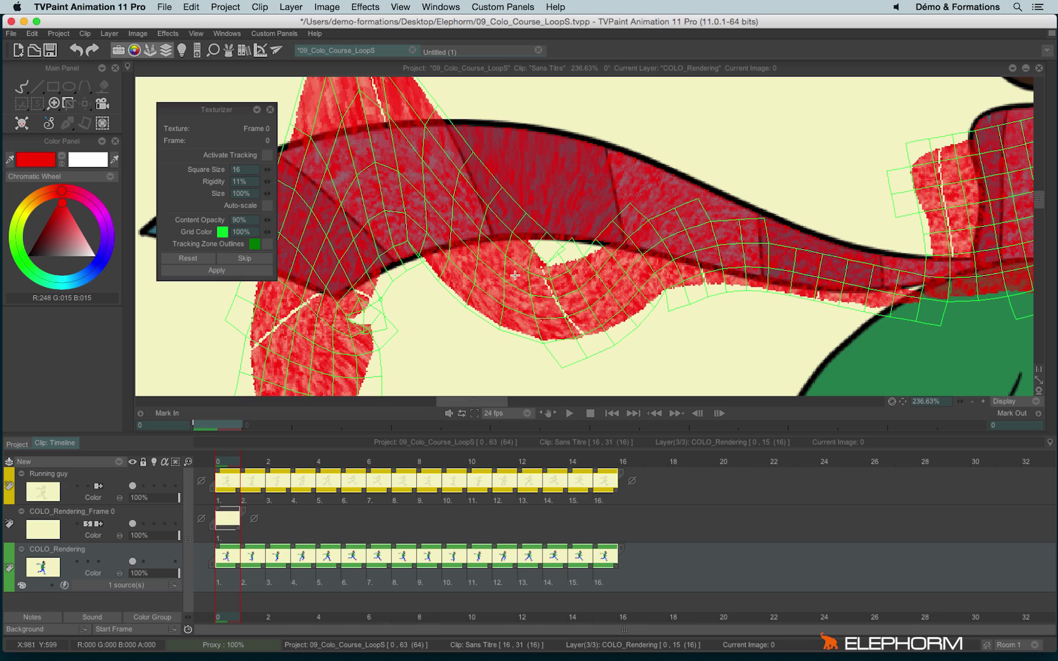
scroll(515, 276, down, 5)
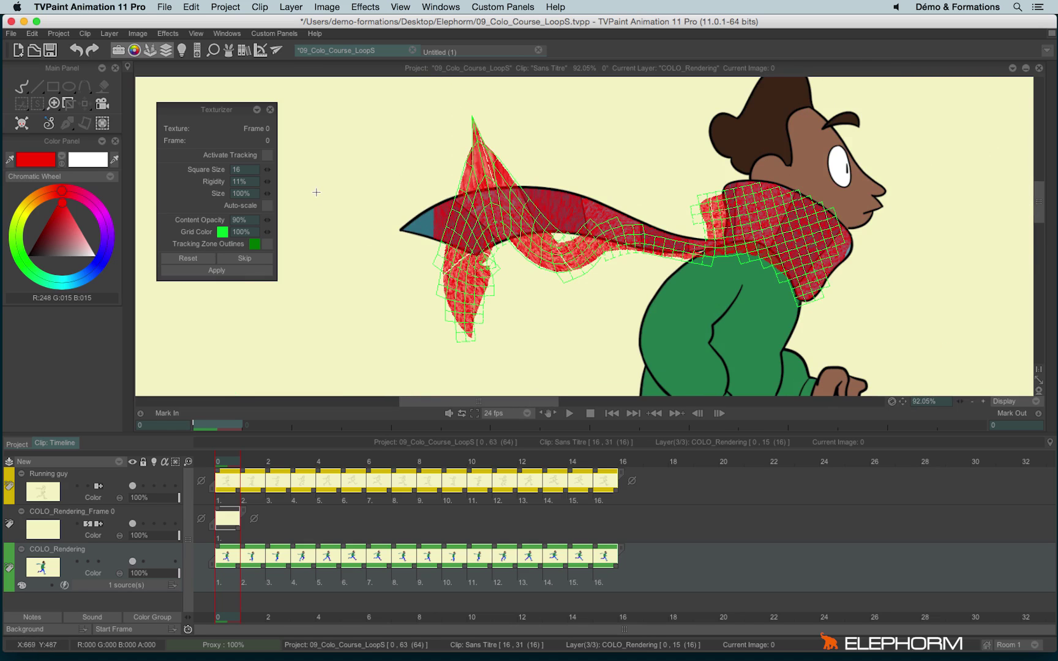
scroll(579, 310, right, 3)
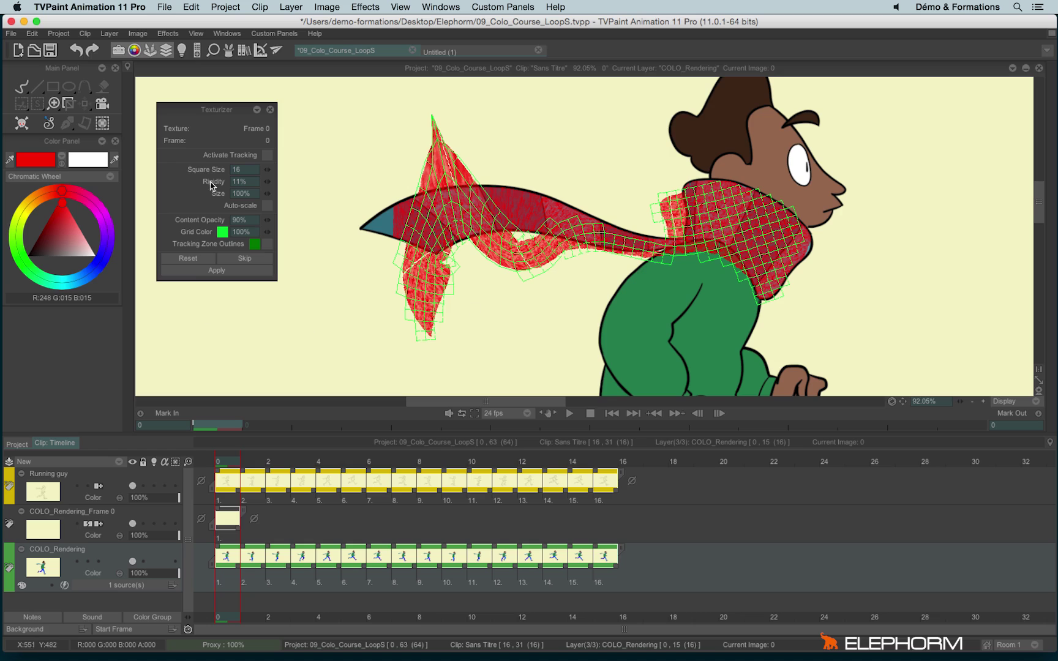
click(267, 156)
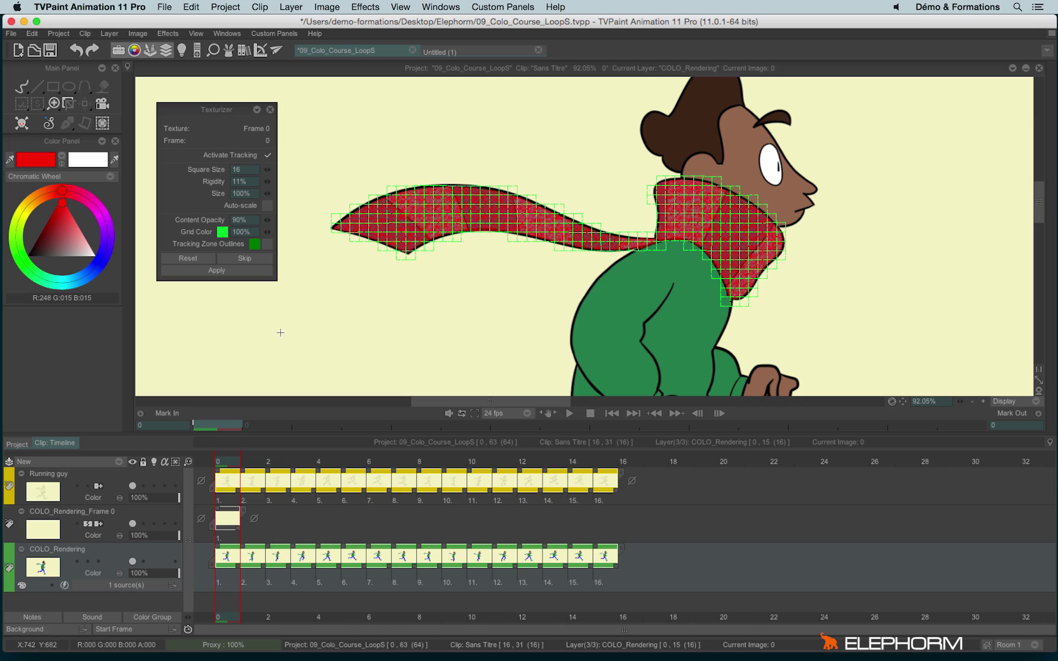
Apply the red texture to frames 0 and 1, then bend the mesh under the scarf.
click(218, 271)
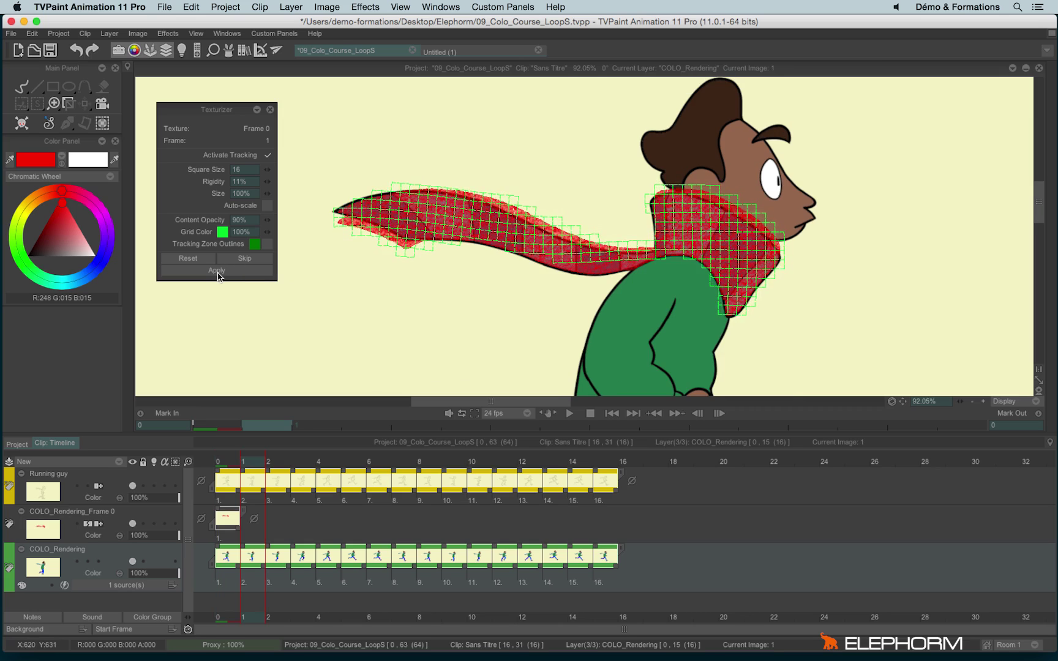
click(218, 271)
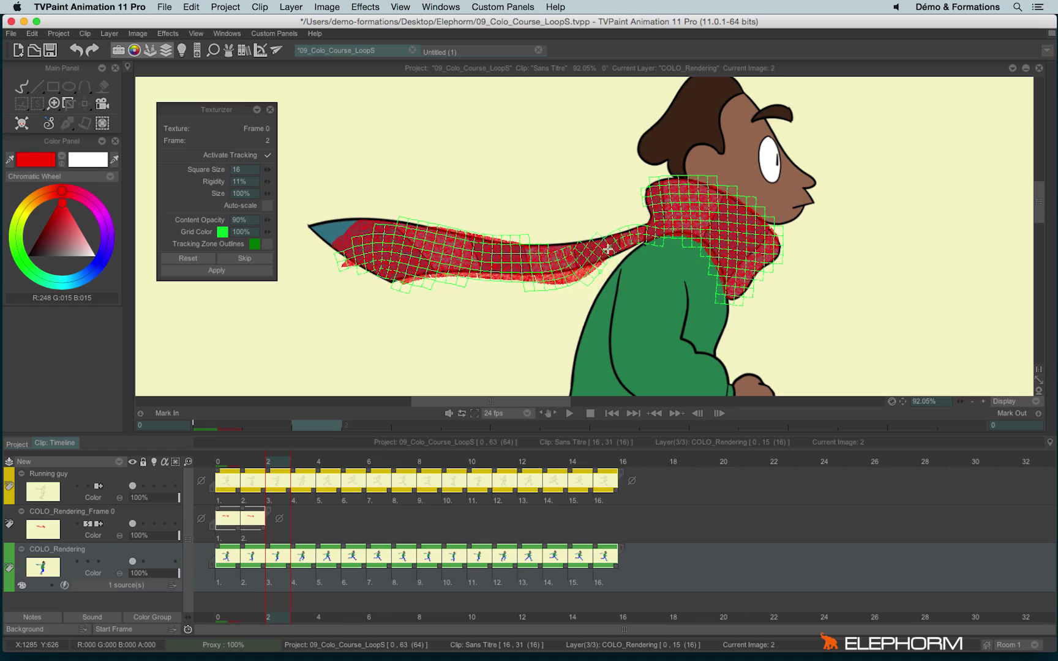
mouse_move(608, 249)
mouse_down()
mouse_move(646, 306)
mouse_move(575, 331)
mouse_move(482, 391)
mouse_move(478, 313)
mouse_move(456, 380)
mouse_move(444, 365)
mouse_move(458, 332)
mouse_move(428, 367)
mouse_move(297, 354)
mouse_move(418, 319)
mouse_move(183, 275)
mouse_move(434, 194)
mouse_up()
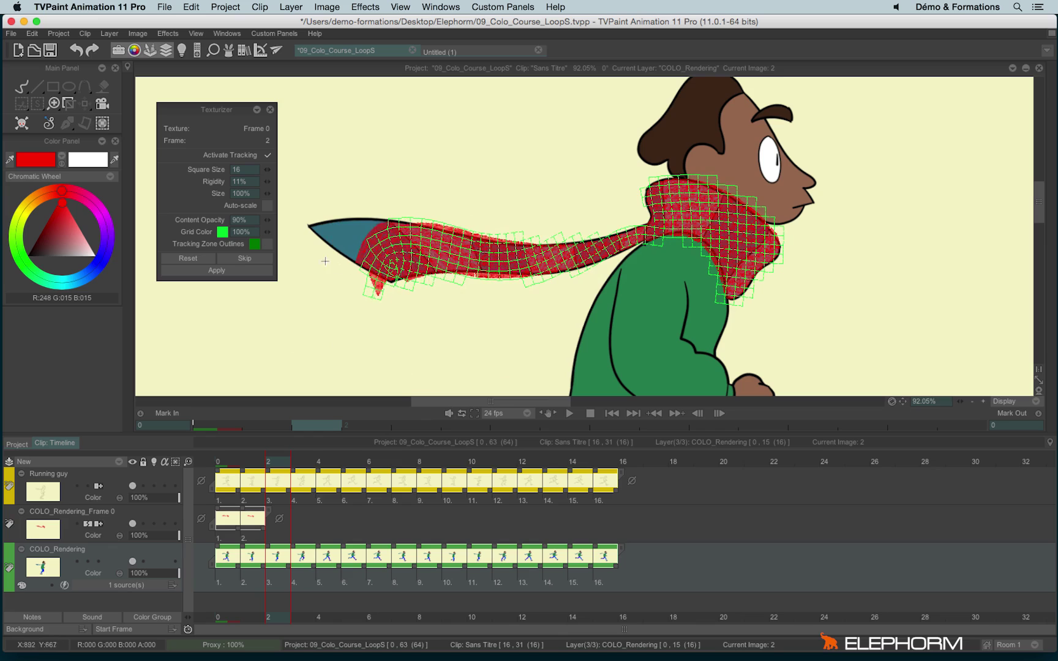
Raise rigidity to 60%, stretch the mesh over the scarf tip, and turn tracking off.
mouse_move(274, 186)
mouse_down()
mouse_move(287, 185)
mouse_move(267, 180)
mouse_move(300, 182)
mouse_move(273, 181)
mouse_up()
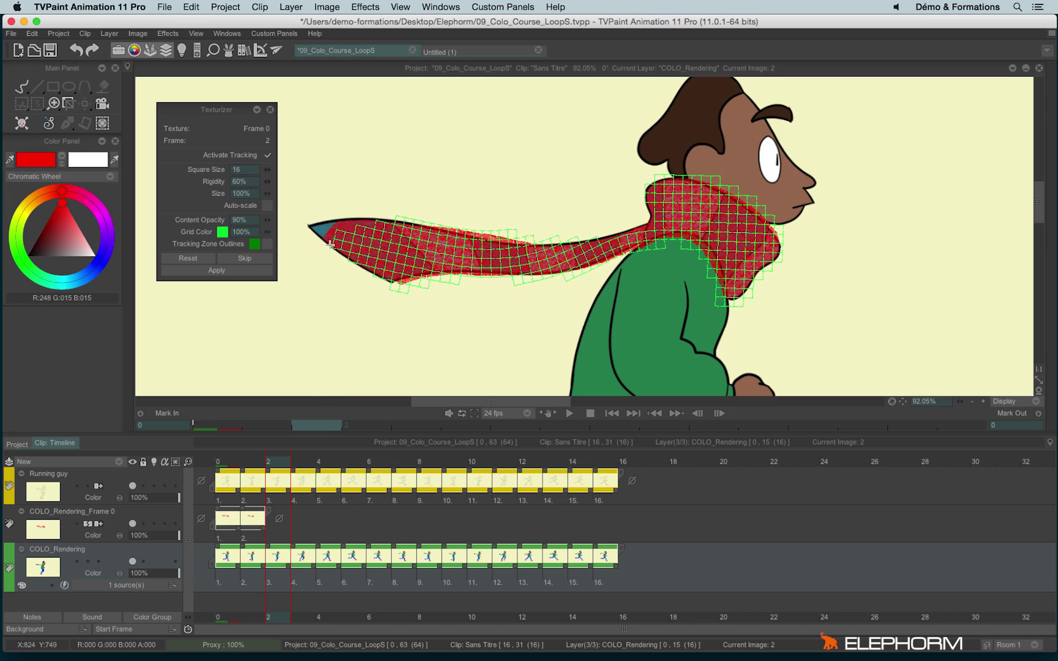
mouse_move(318, 229)
mouse_down()
mouse_move(331, 253)
mouse_move(334, 239)
mouse_move(311, 223)
mouse_up()
click(267, 155)
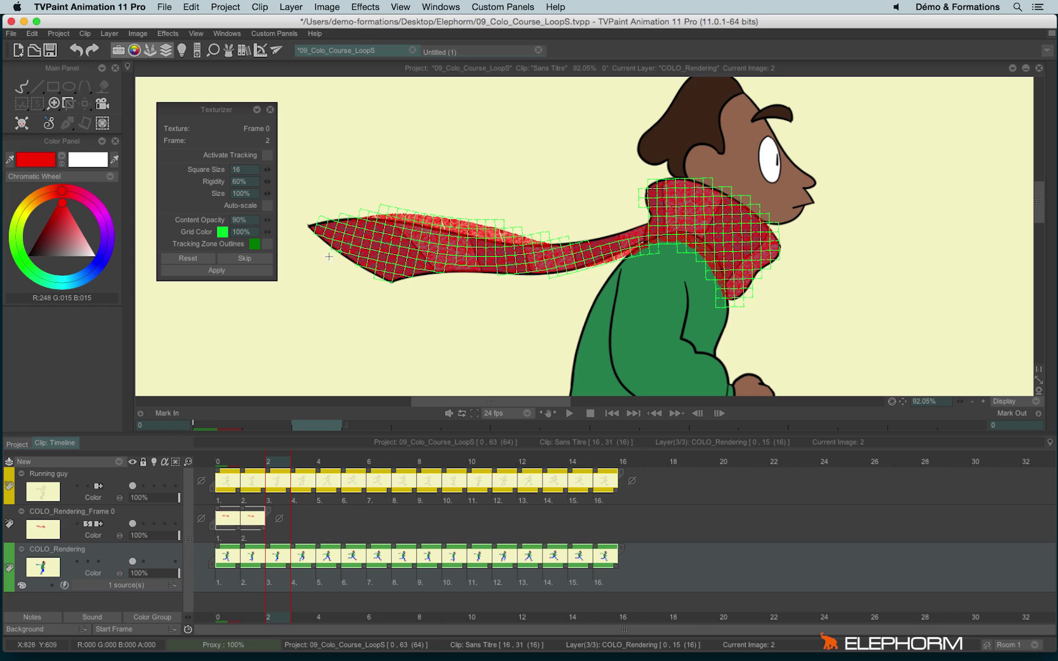
Pin the scarf-tip grid vertex, reset the warped grid to squares, and re-enable Activate Tracking.
click(315, 225)
drag(384, 273, 302, 220)
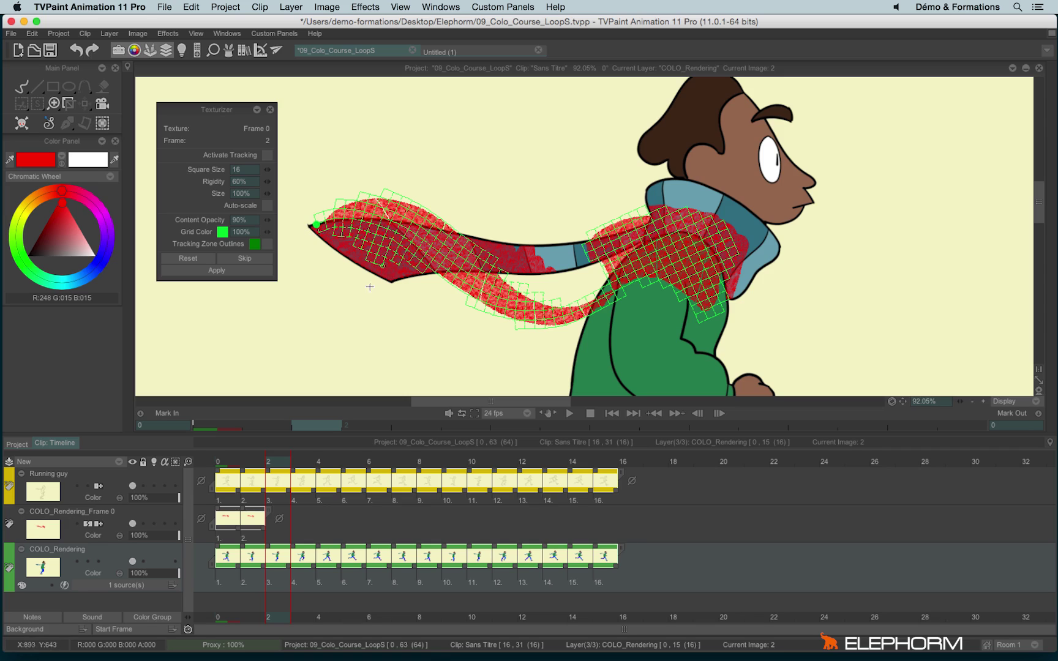
click(208, 258)
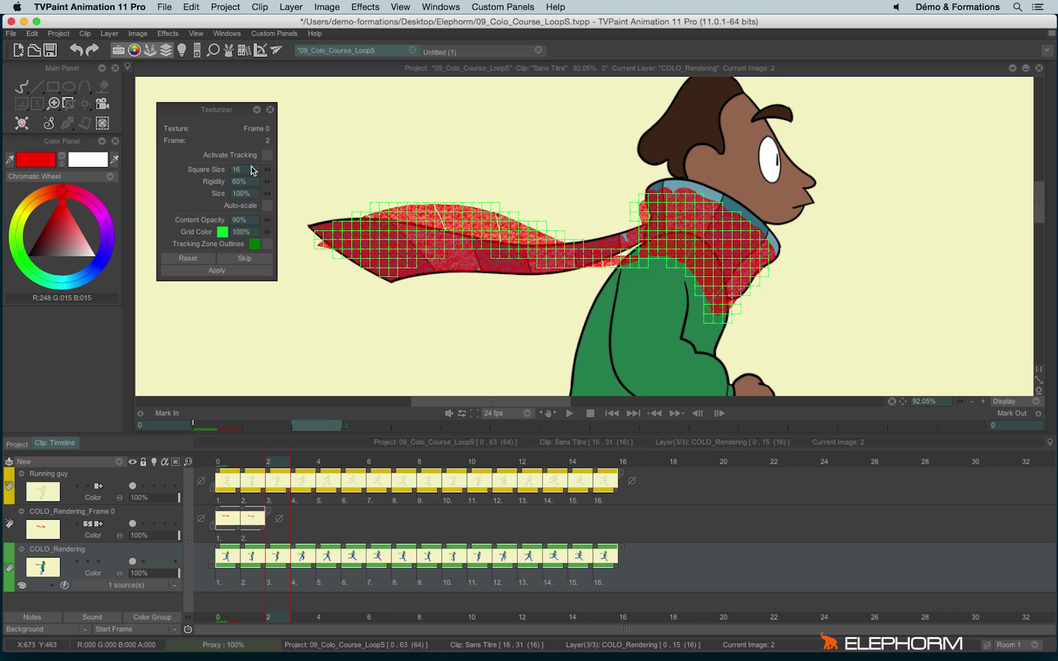
click(267, 155)
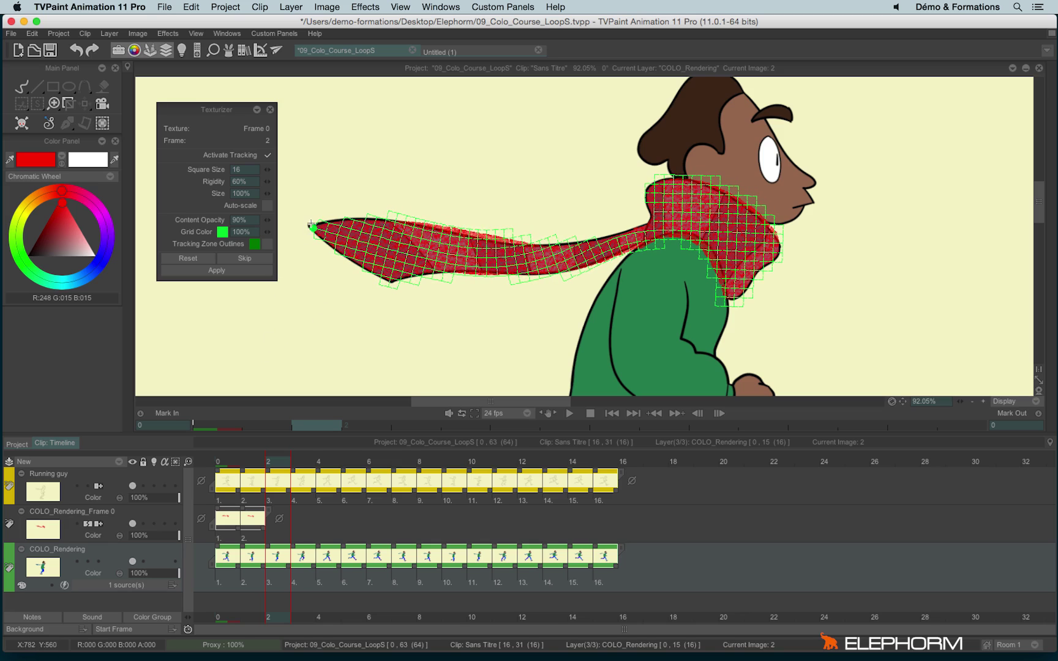
Apply the red texture frame by frame from frame 2 through frame 16 until tracking finishes.
click(226, 272)
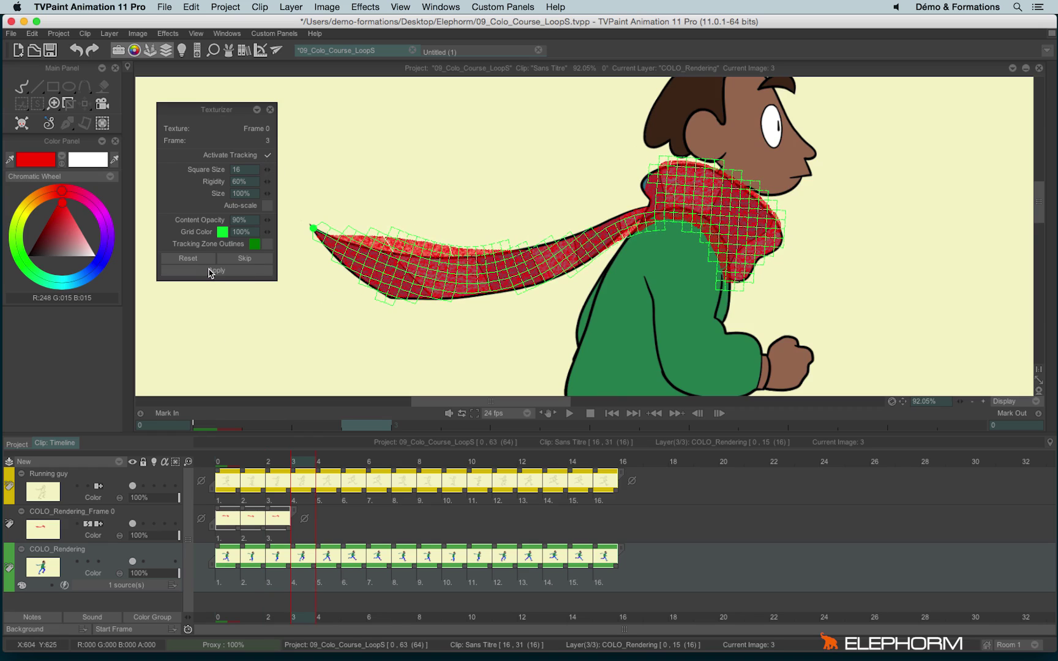
click(211, 271)
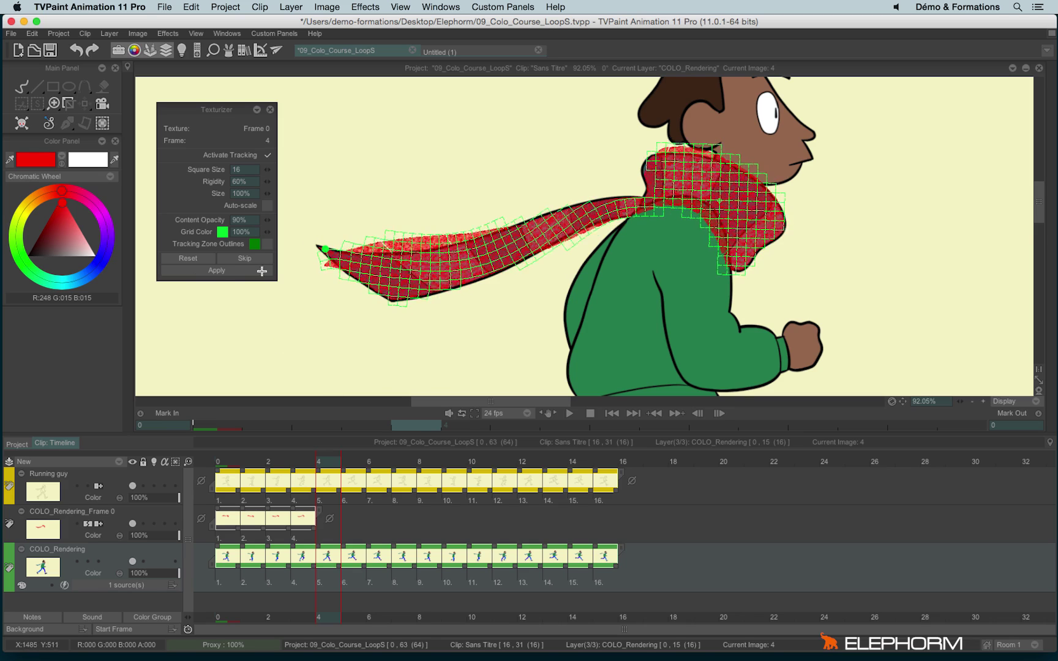
click(226, 273)
click(227, 273)
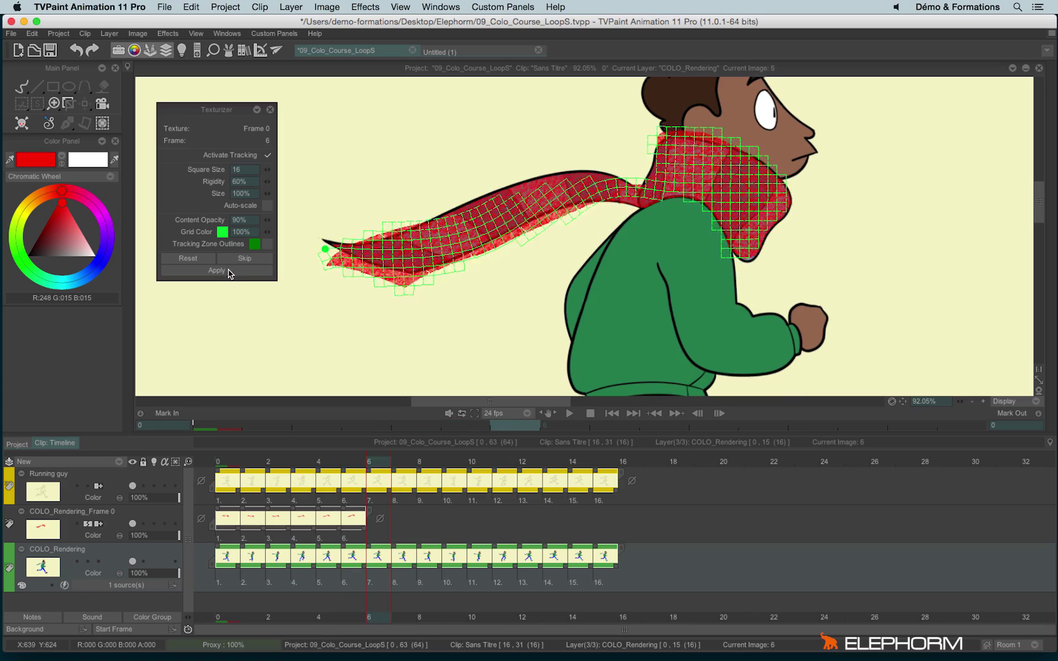
click(228, 272)
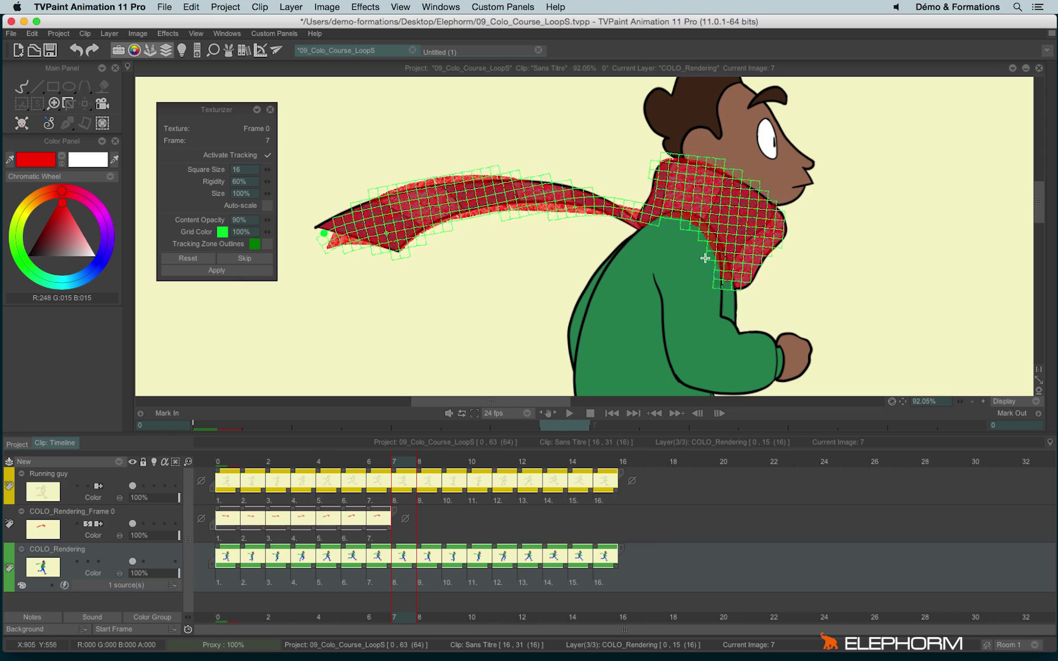
click(217, 273)
click(216, 273)
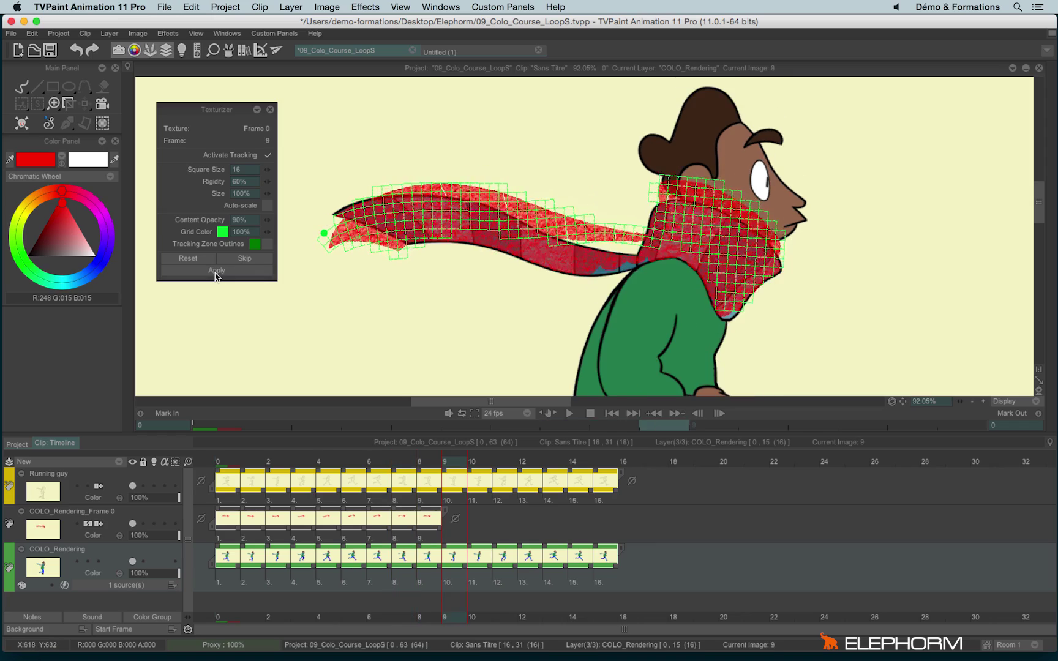
click(215, 273)
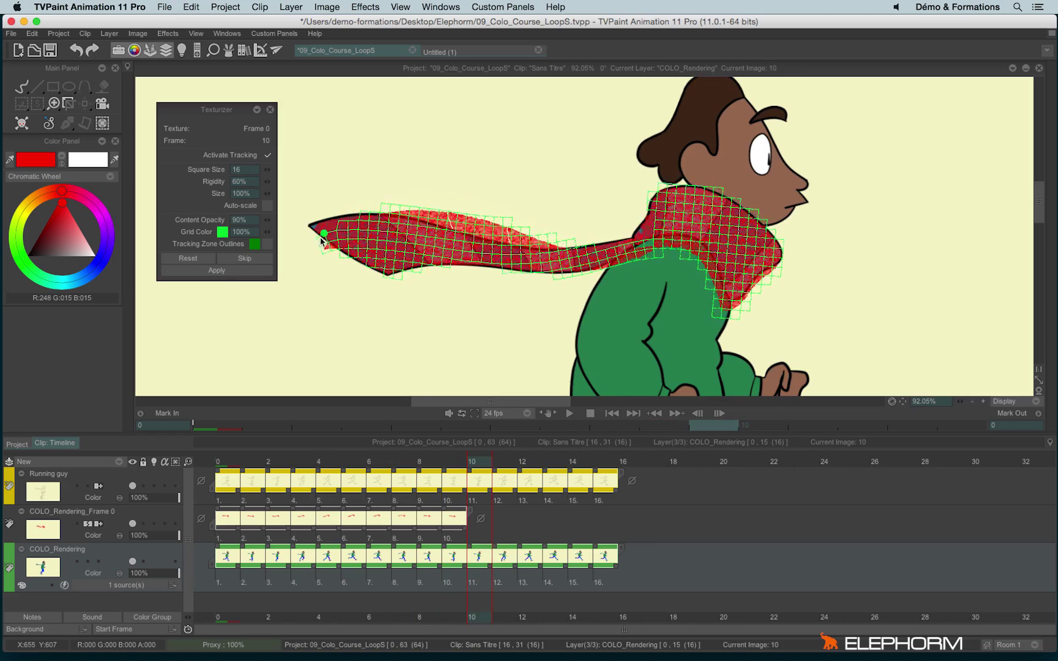
click(184, 273)
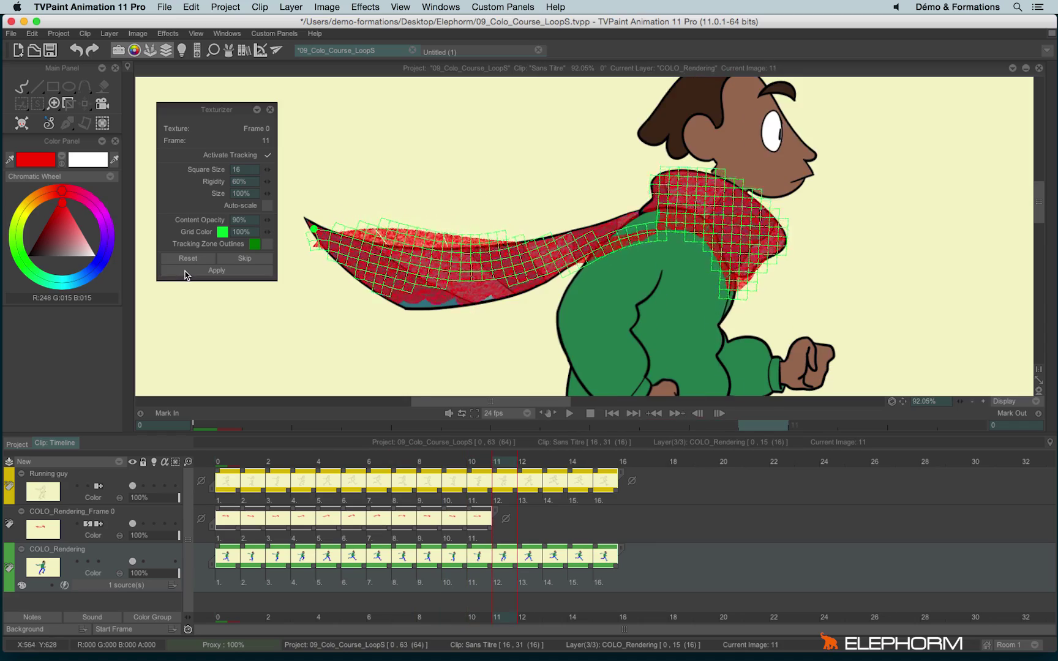
click(187, 274)
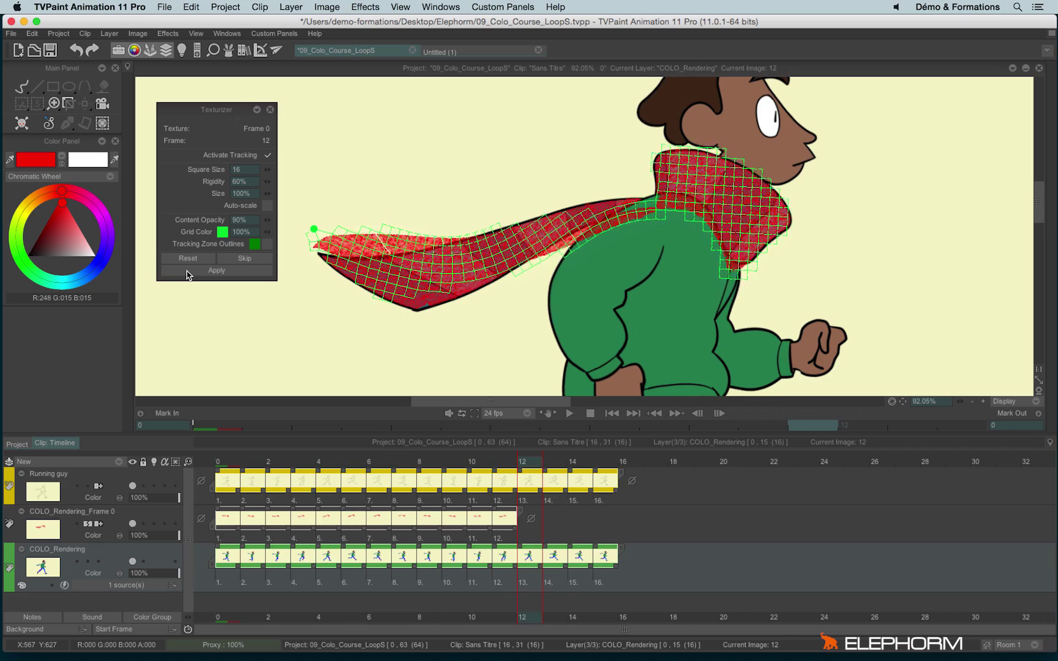
click(187, 272)
click(187, 273)
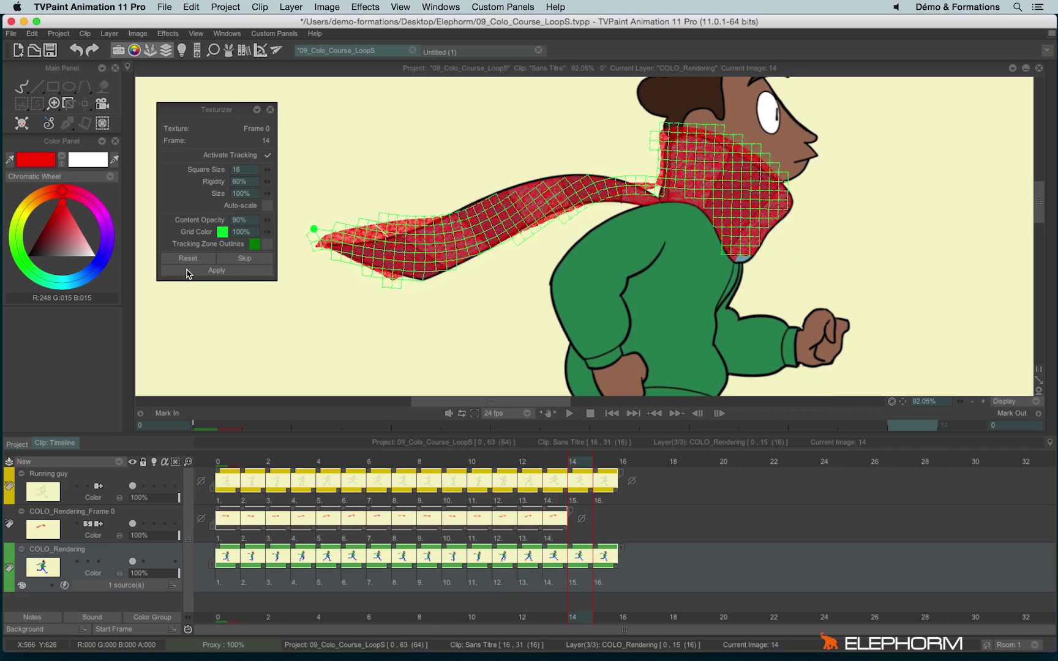
click(187, 273)
click(187, 273)
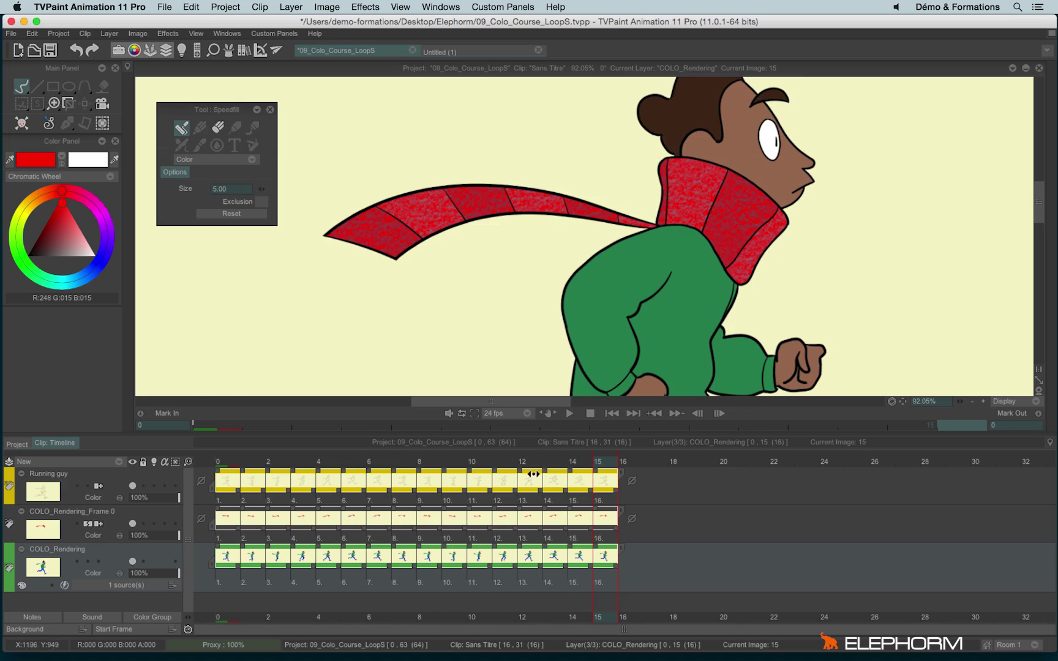
Scrub through the frames to review the red scarf, then return to frame 4.
drag(227, 461, 419, 500)
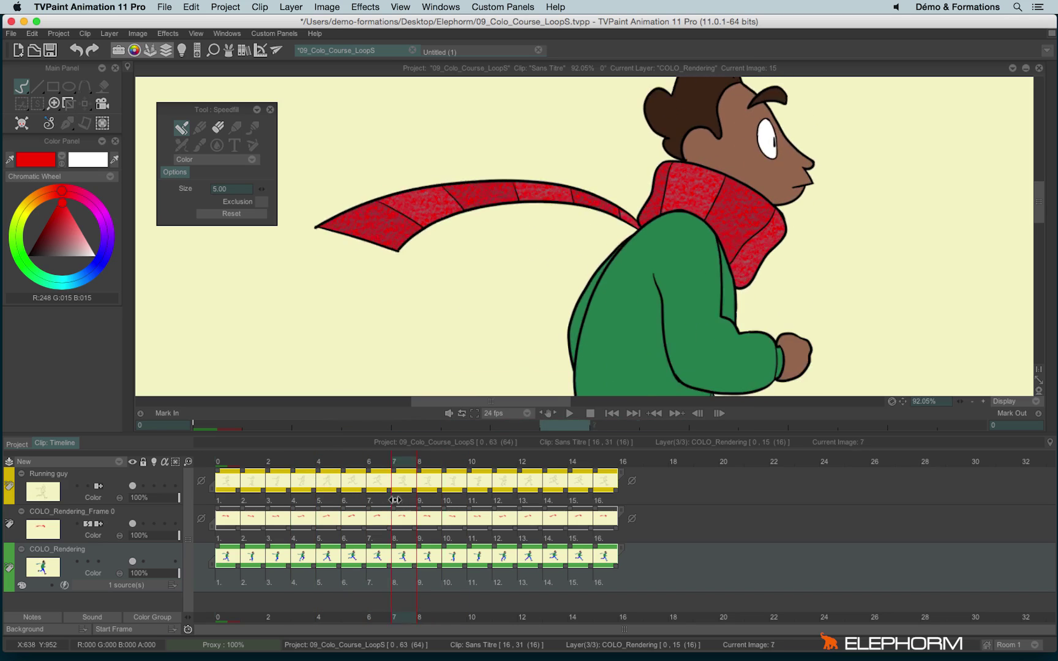
drag(395, 500, 318, 495)
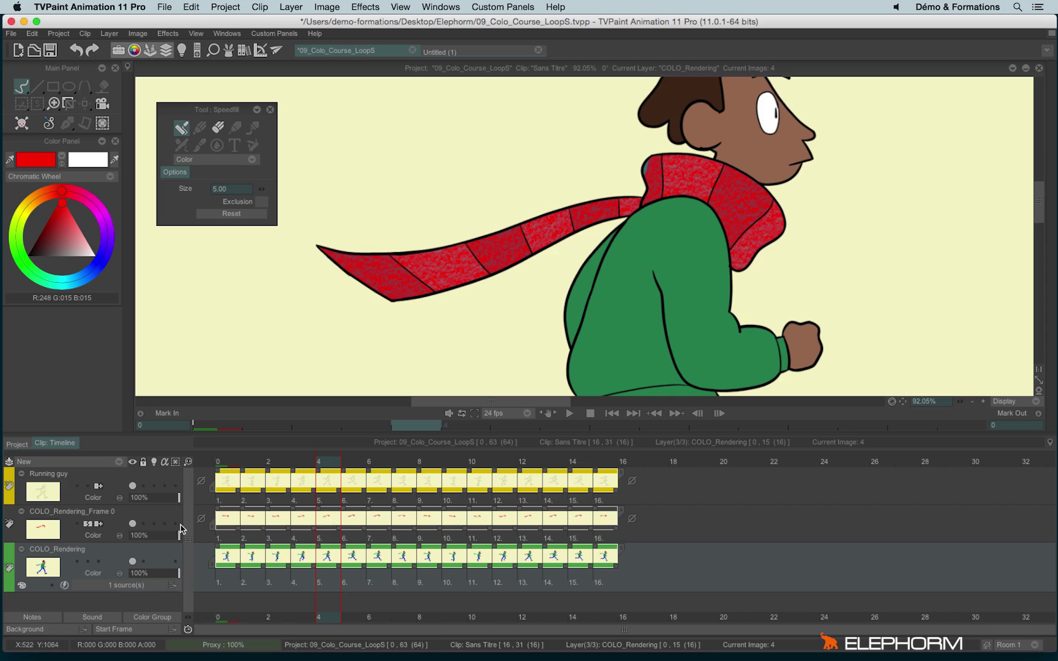
Modify the texture application on frame 4, reapply the refitted red texture, and scrub back to check.
right_click(327, 524)
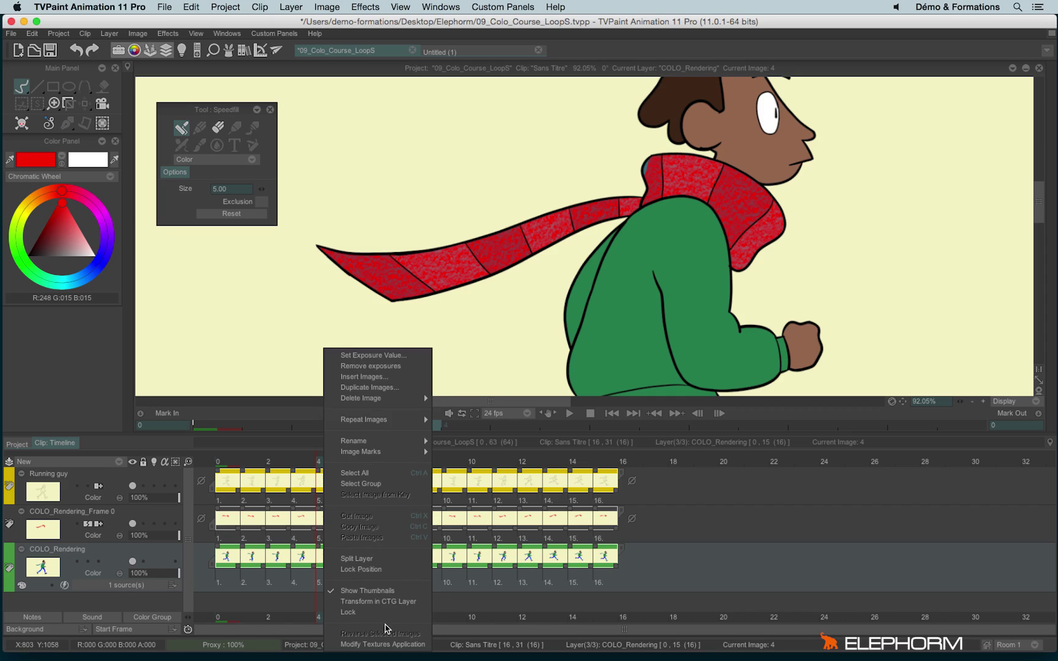
click(381, 650)
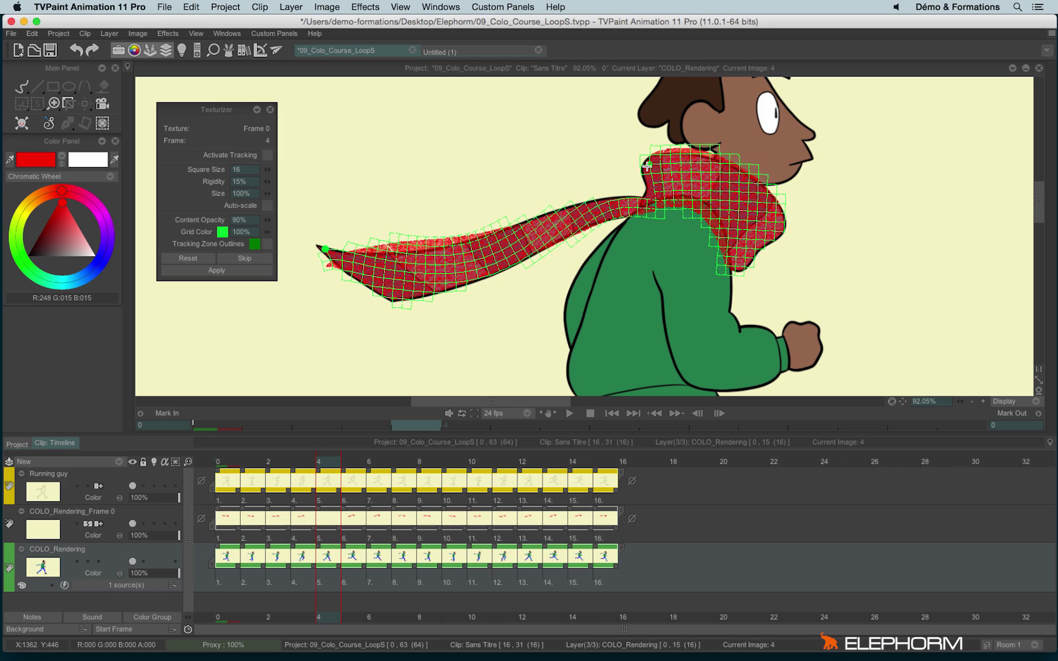
click(212, 270)
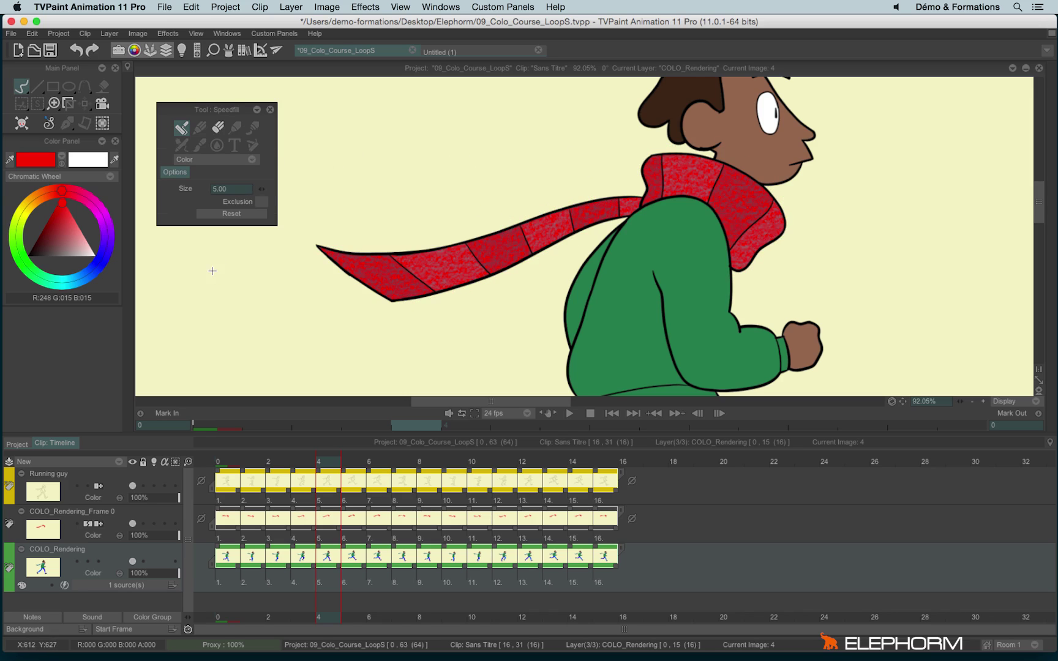
drag(328, 467, 226, 475)
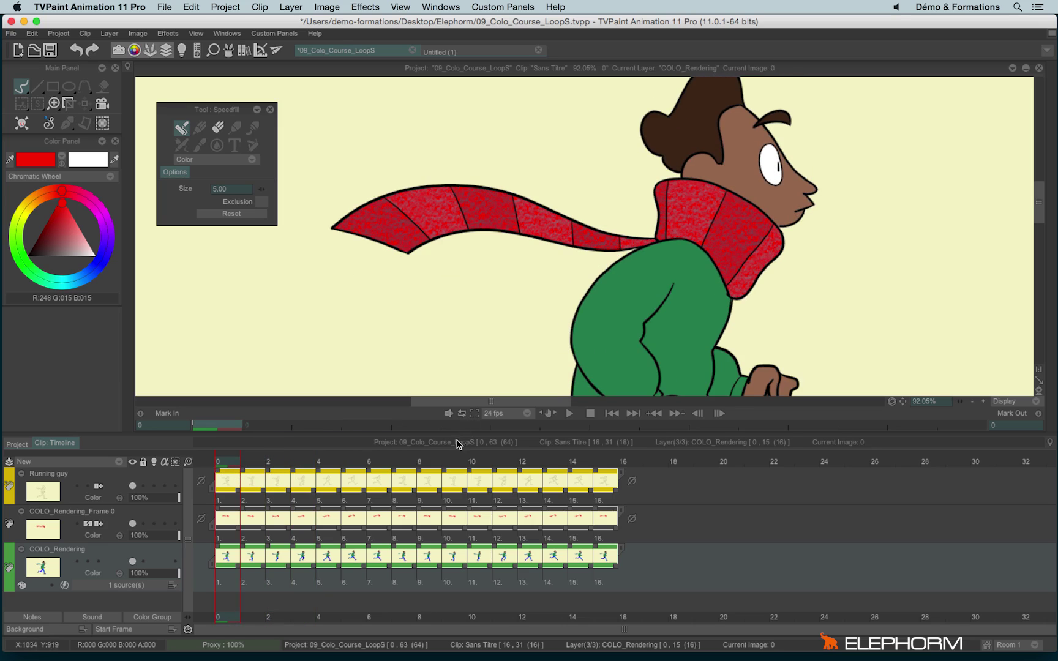
Dock the floating tool settings panel and create a new empty animation layer, Anim_0.
scroll(678, 214, down, 4)
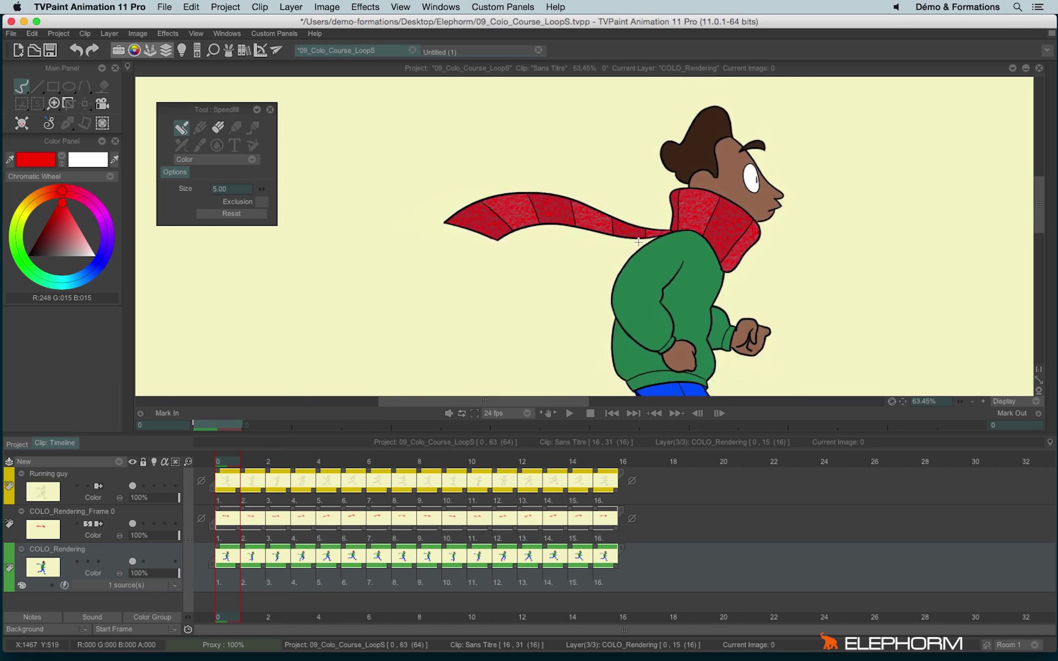
scroll(757, 217, up, 2)
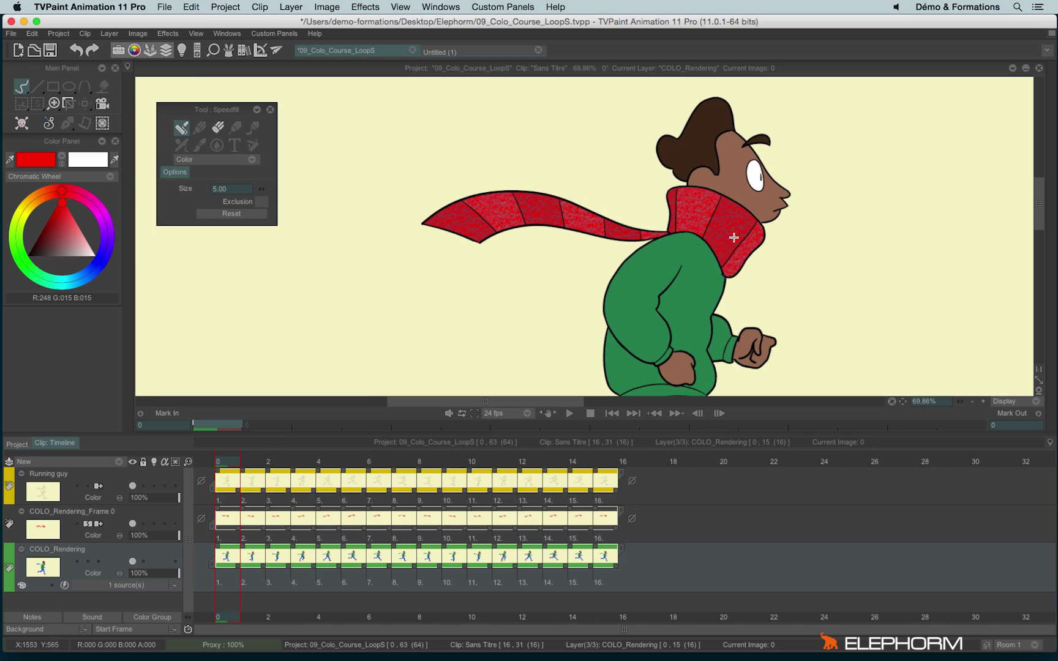
drag(202, 109, 61, 309)
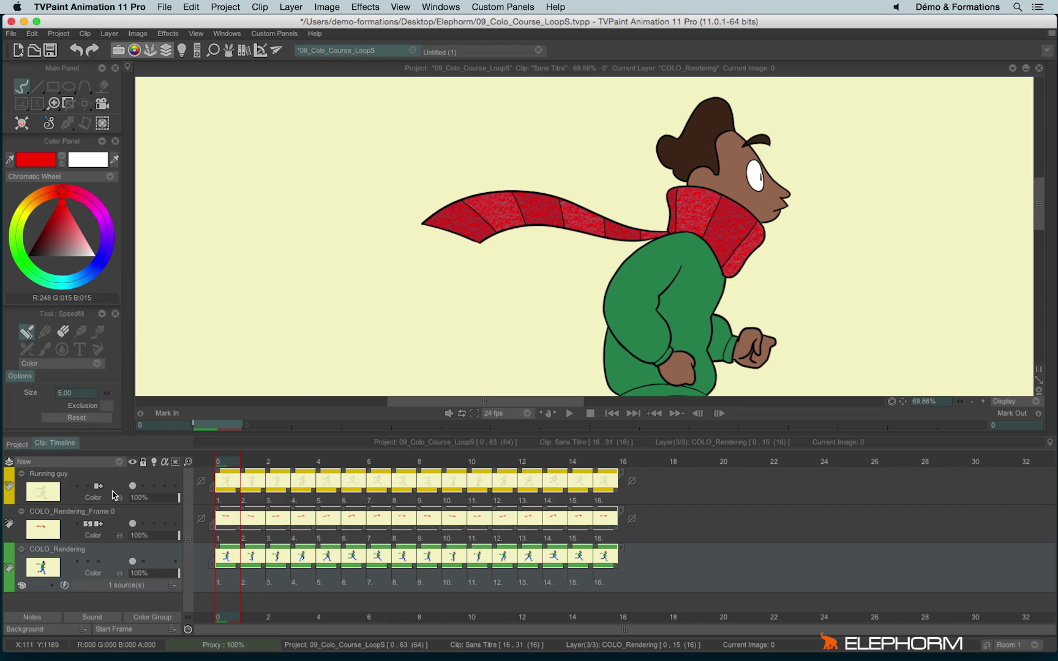
click(118, 461)
click(122, 472)
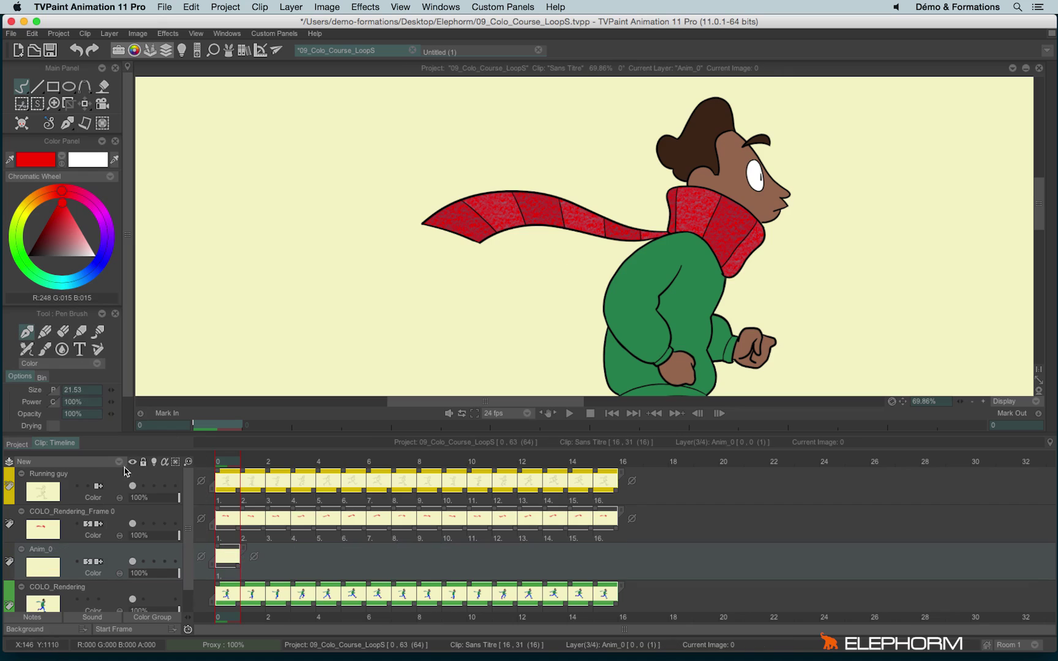
Move Anim_0 above the texture layer and paint a thick blue zigzag across the scarf.
drag(43, 547, 52, 510)
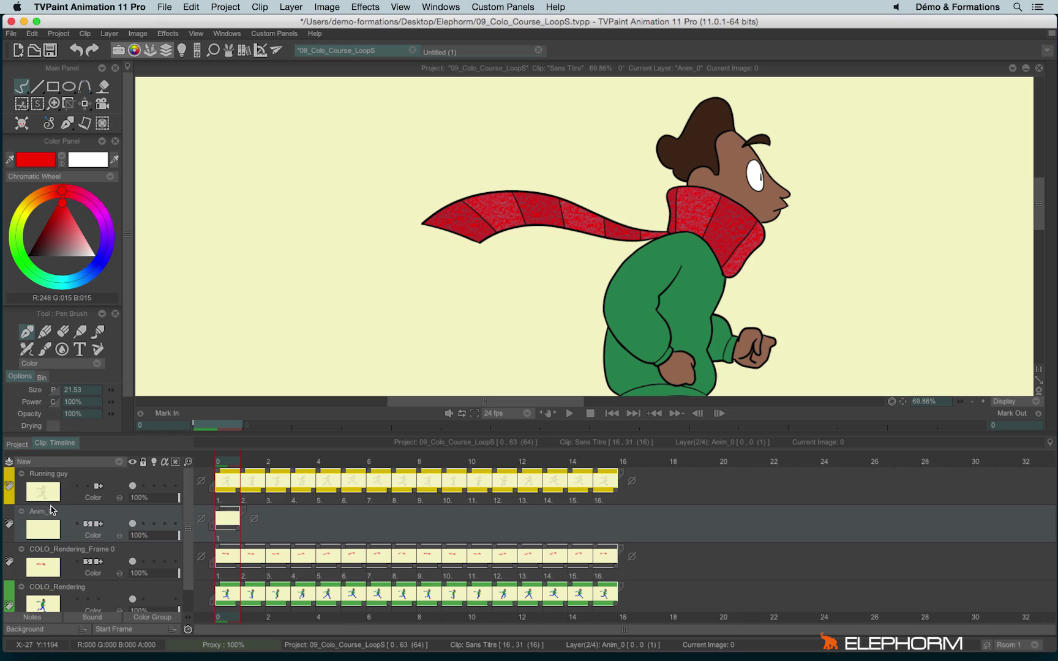
click(98, 262)
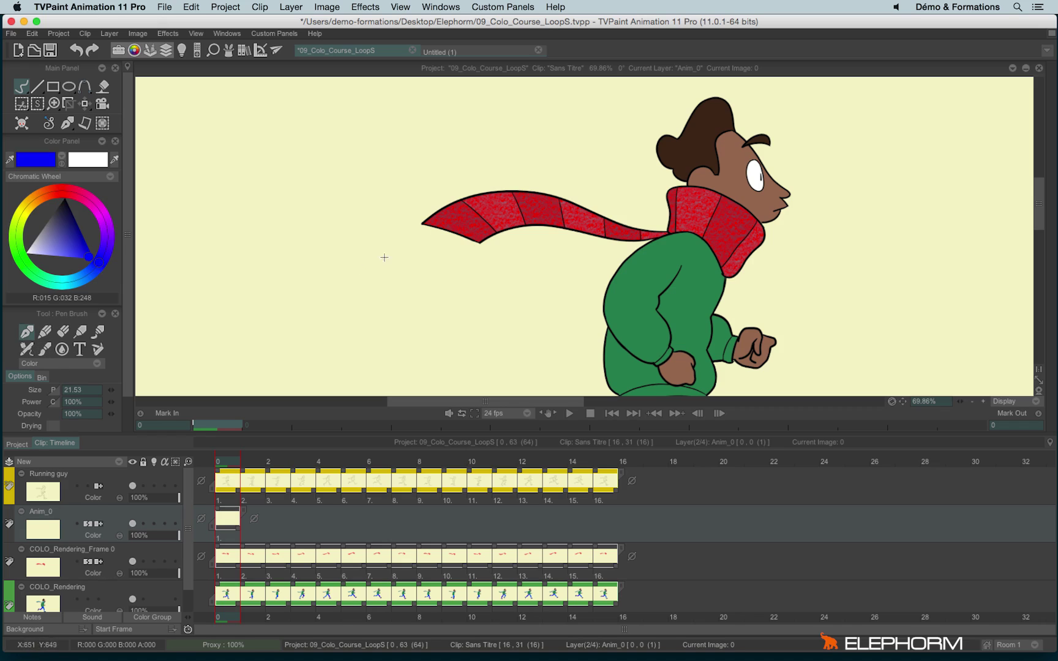
mouse_move(474, 255)
mouse_down()
mouse_move(432, 209)
mouse_move(497, 254)
mouse_move(504, 202)
mouse_move(533, 192)
mouse_move(573, 242)
mouse_move(597, 199)
mouse_move(628, 196)
mouse_move(654, 248)
mouse_move(686, 208)
mouse_move(710, 198)
mouse_move(699, 269)
mouse_move(741, 244)
mouse_move(814, 270)
mouse_up()
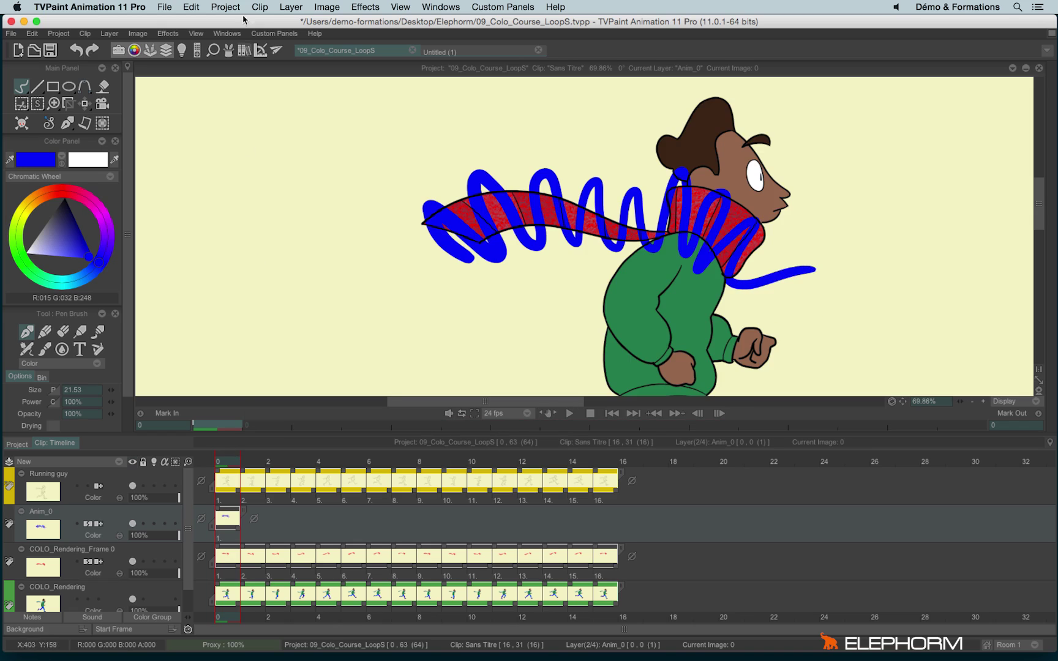
Add the blue zigzag layer image to the Image Library, then delete the Anim_0 layer.
click(243, 50)
right_click(229, 193)
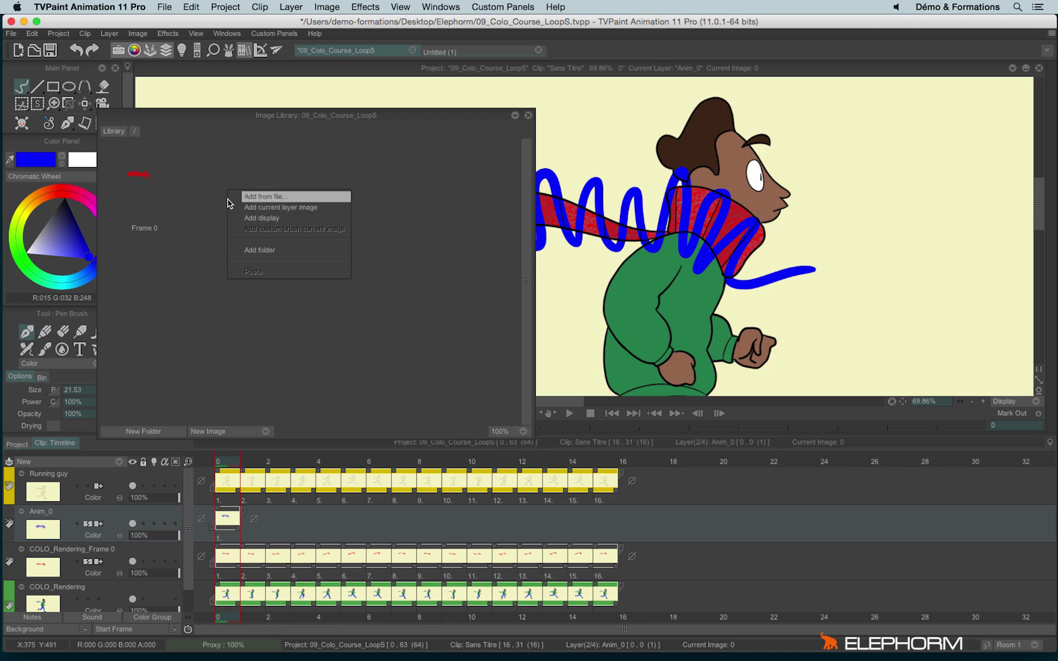
click(341, 208)
click(528, 115)
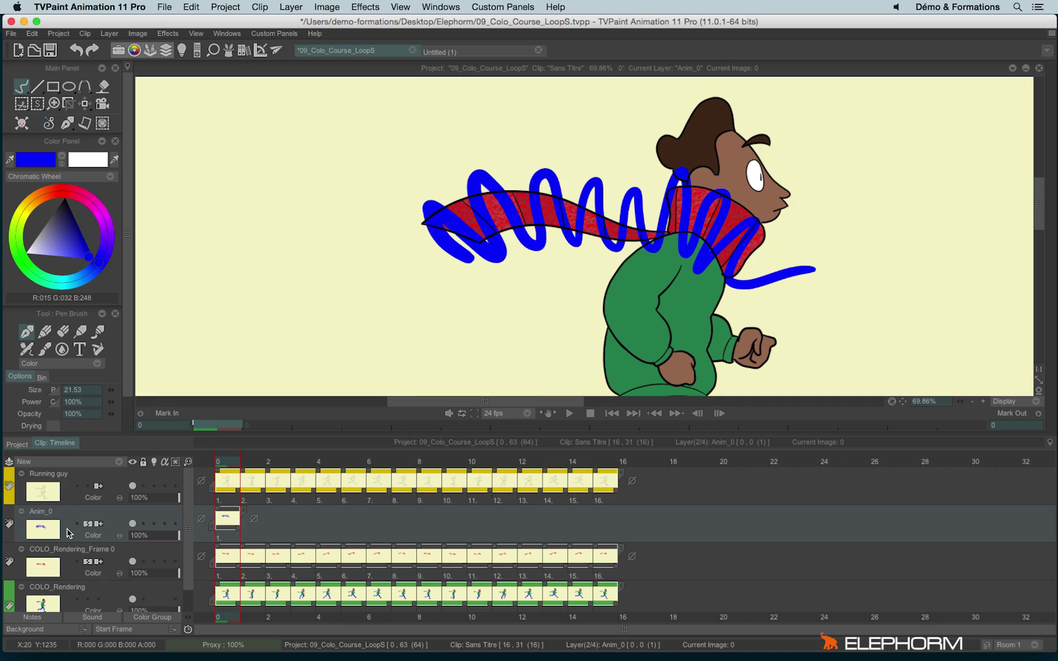
right_click(69, 533)
click(182, 487)
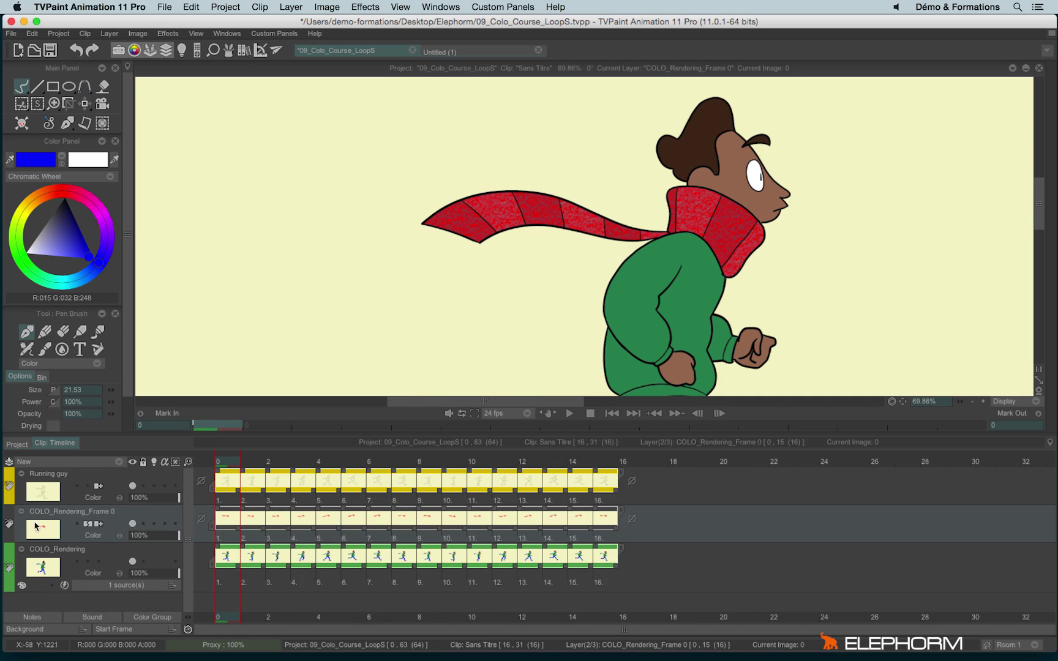
Run the Texturizer on COLO_Rendering with the Frame 0 (1) blue zigzag image as texture.
click(23, 586)
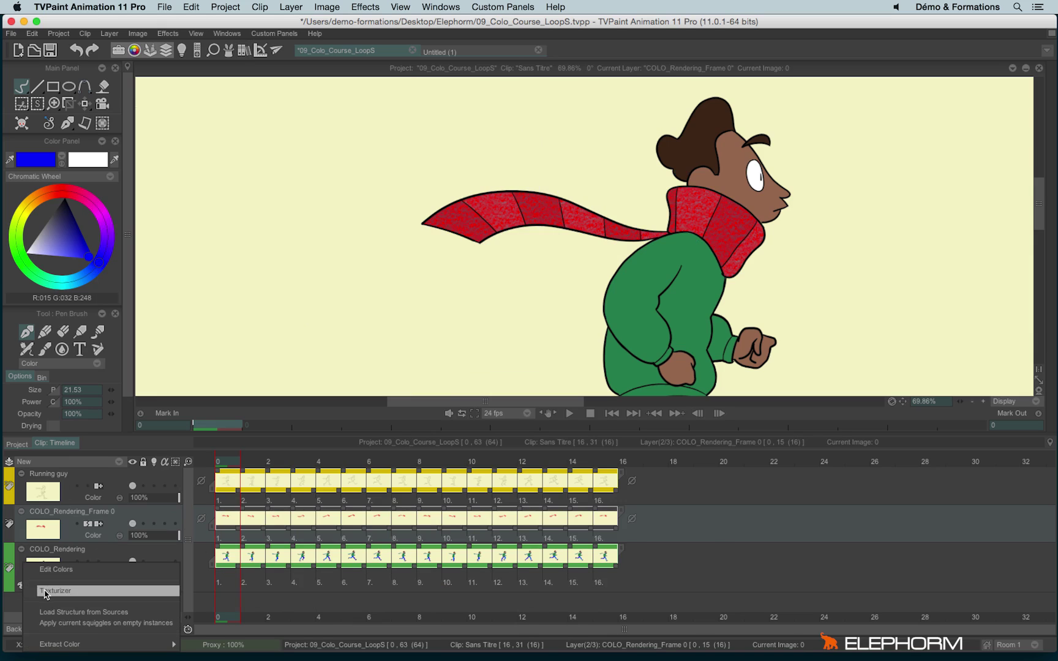
click(41, 587)
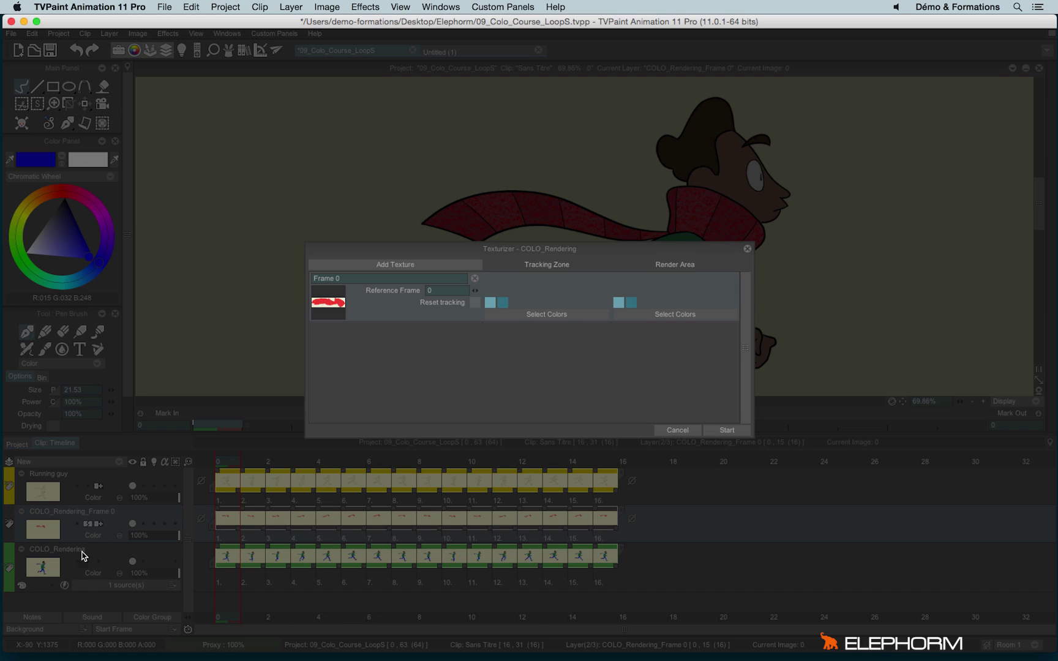
click(327, 309)
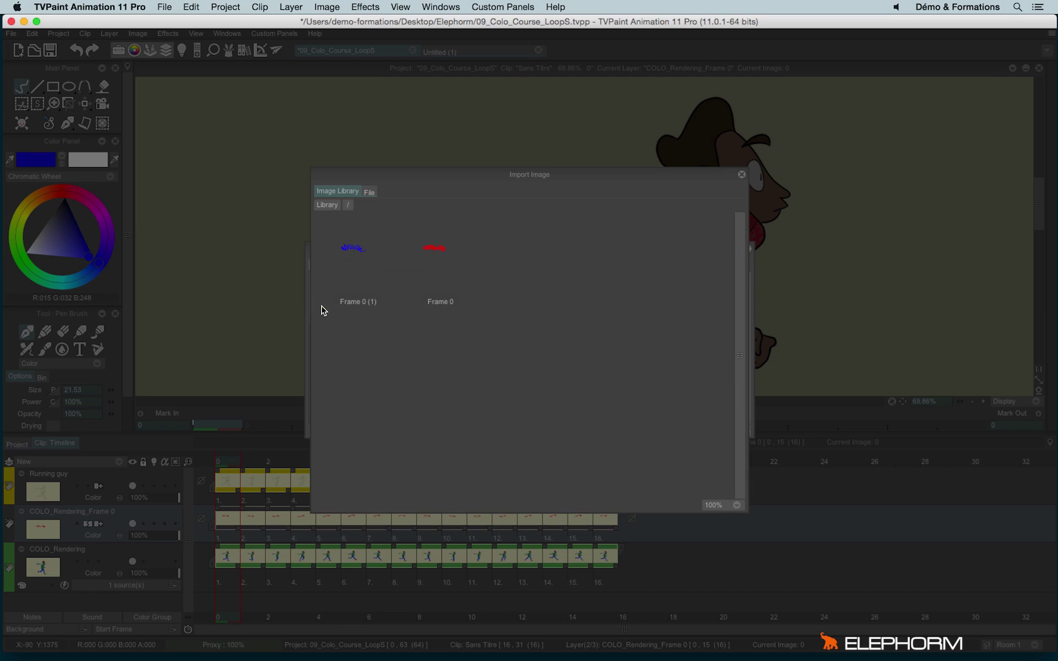
double_click(352, 255)
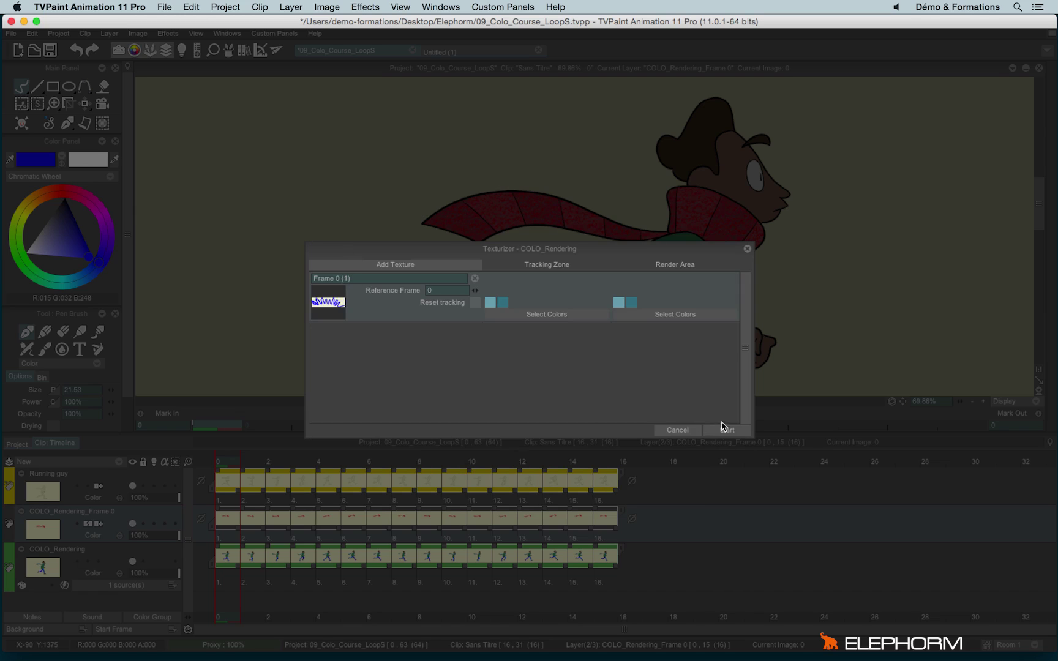
click(725, 430)
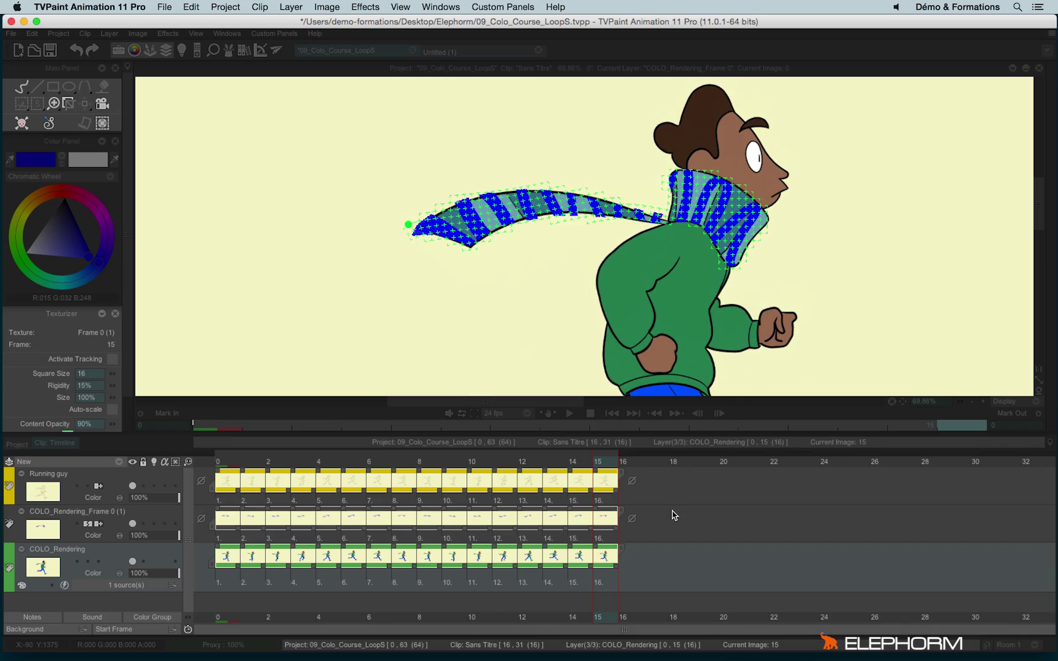
click(237, 466)
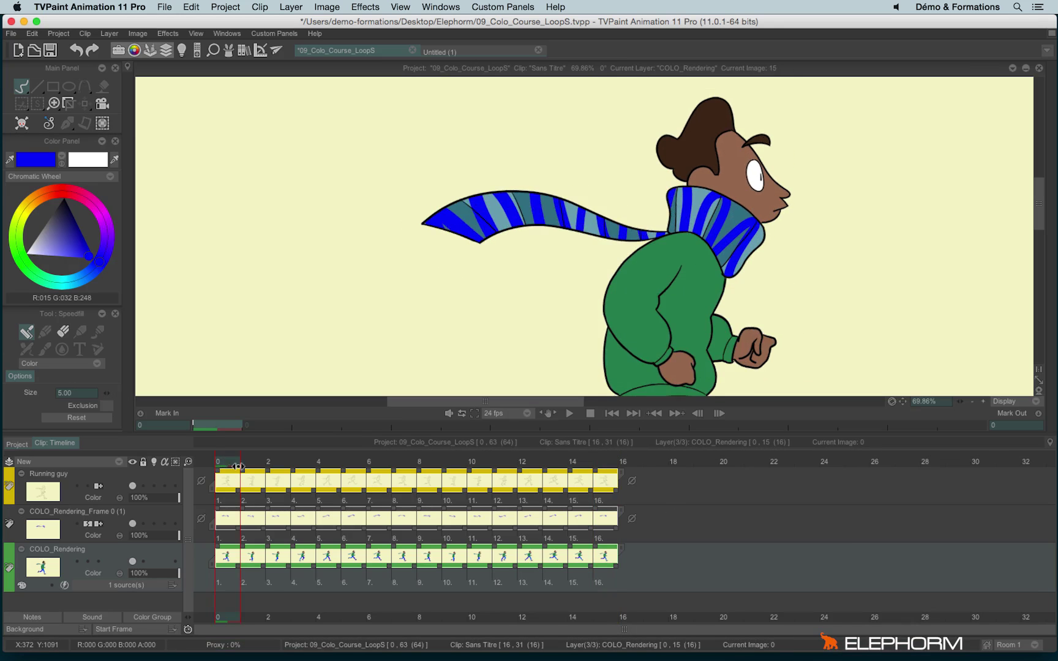
drag(237, 467, 221, 520)
click(569, 413)
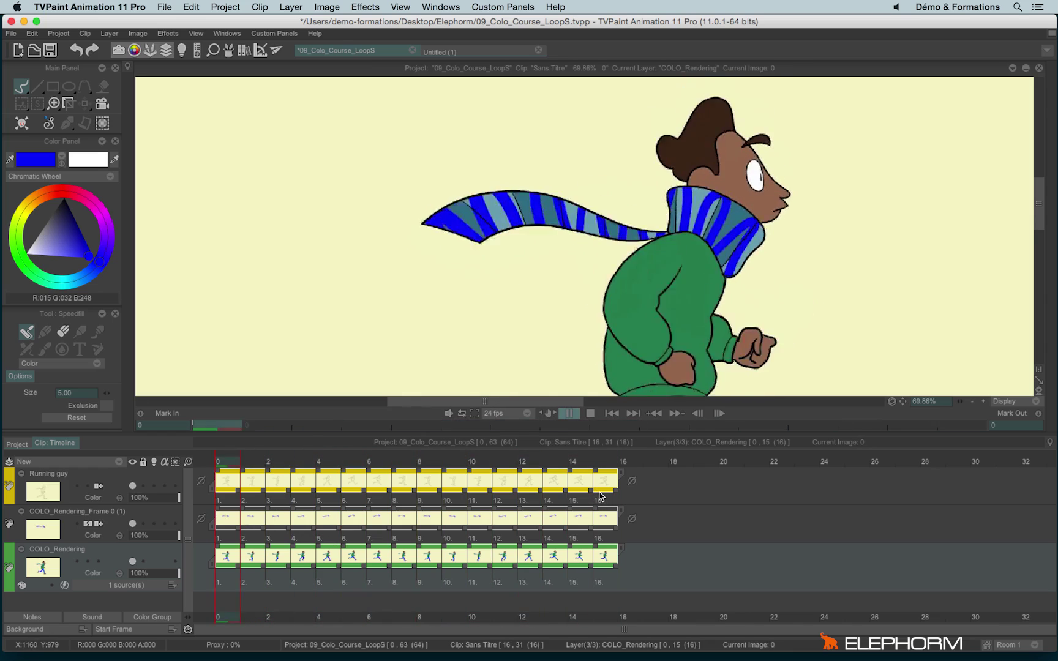
click(592, 414)
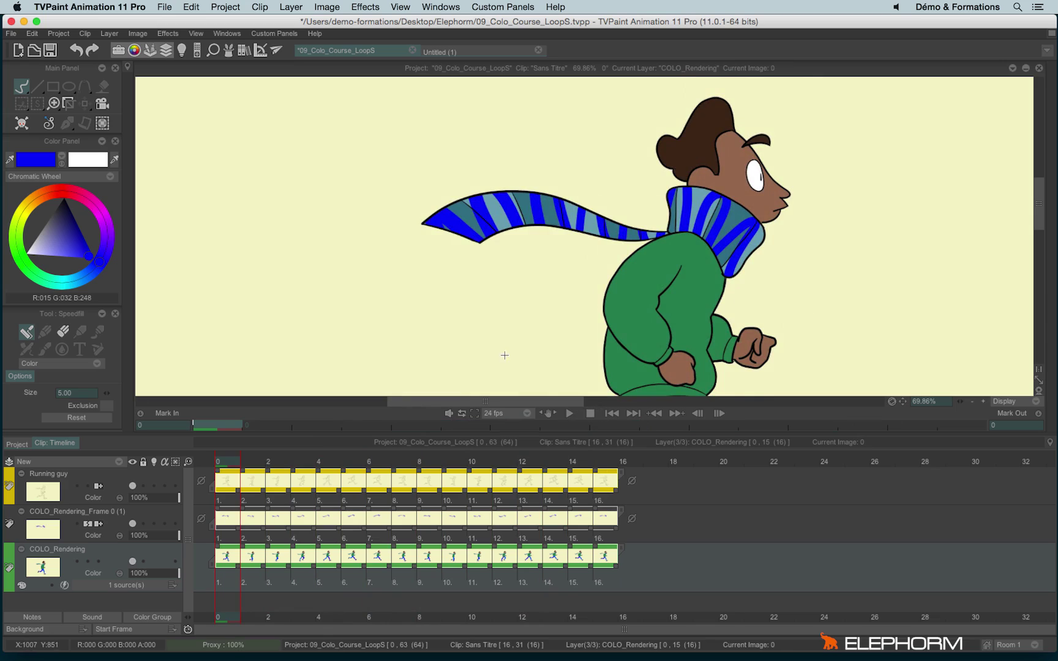
click(74, 519)
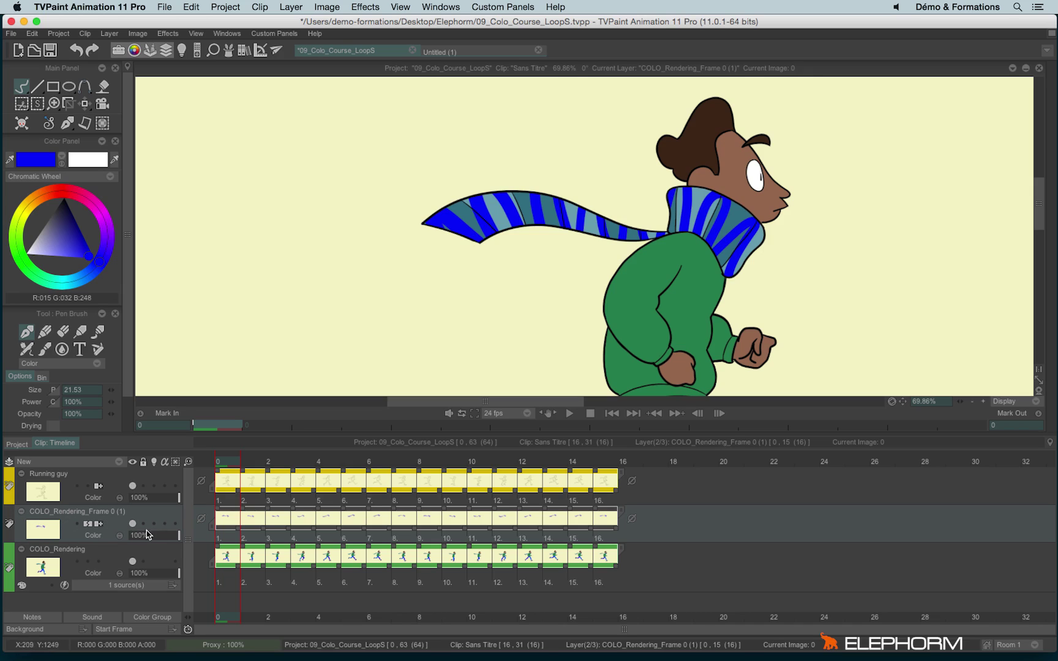
Test the opacity slider on the COLO_Rendering_Frame 0 (1) texture layer.
mouse_move(174, 536)
mouse_down()
mouse_move(162, 537)
mouse_move(184, 538)
mouse_move(162, 537)
mouse_move(176, 539)
mouse_up()
scroll(121, 543, down, 4)
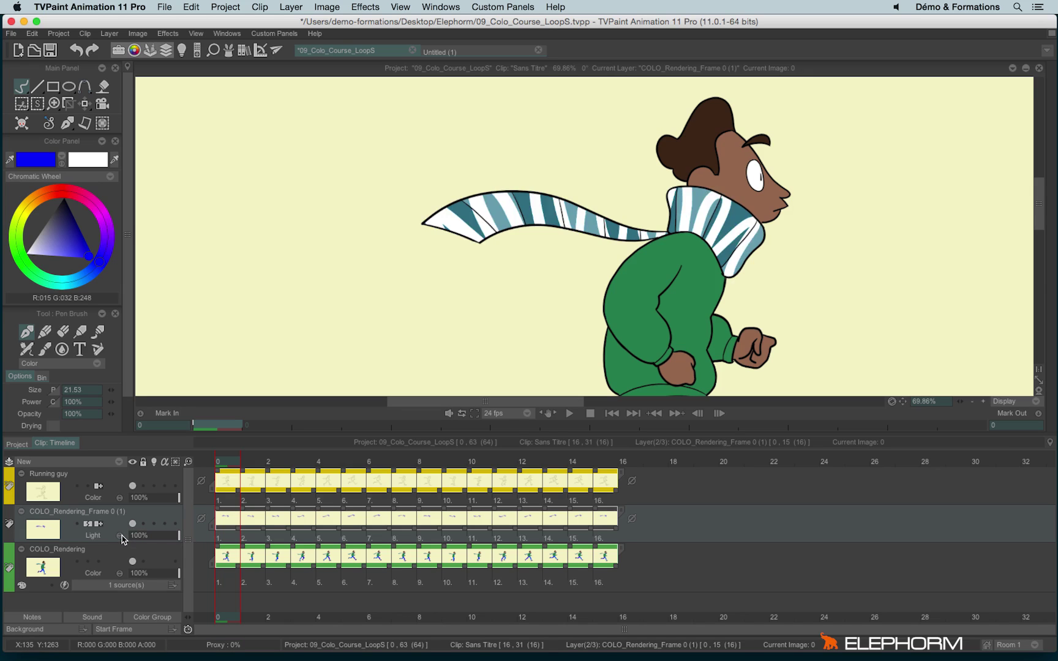